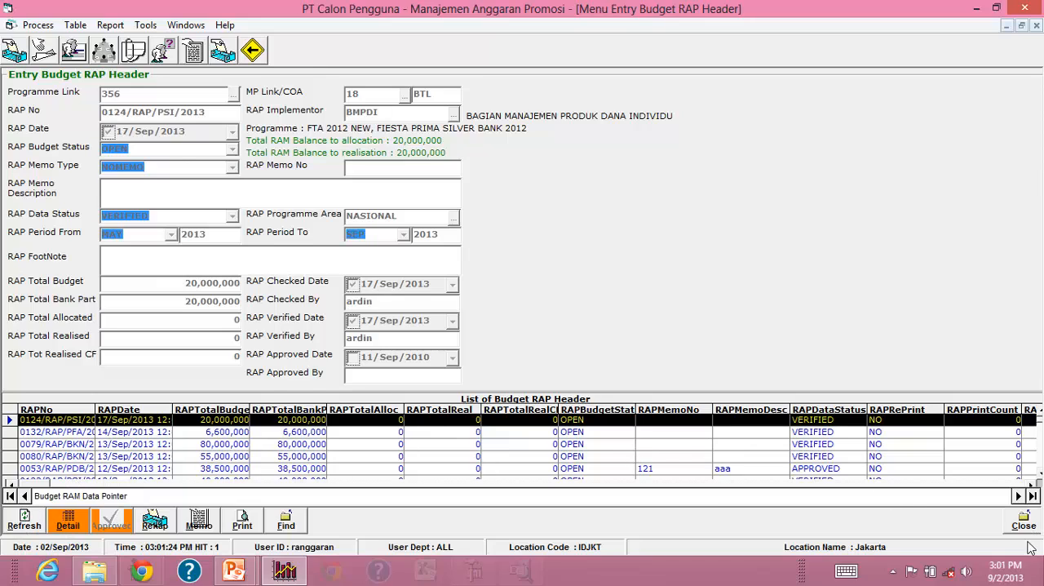
Leave the Budget RAP Header form, view the Budget RKP Header records and close that form.
click(1023, 522)
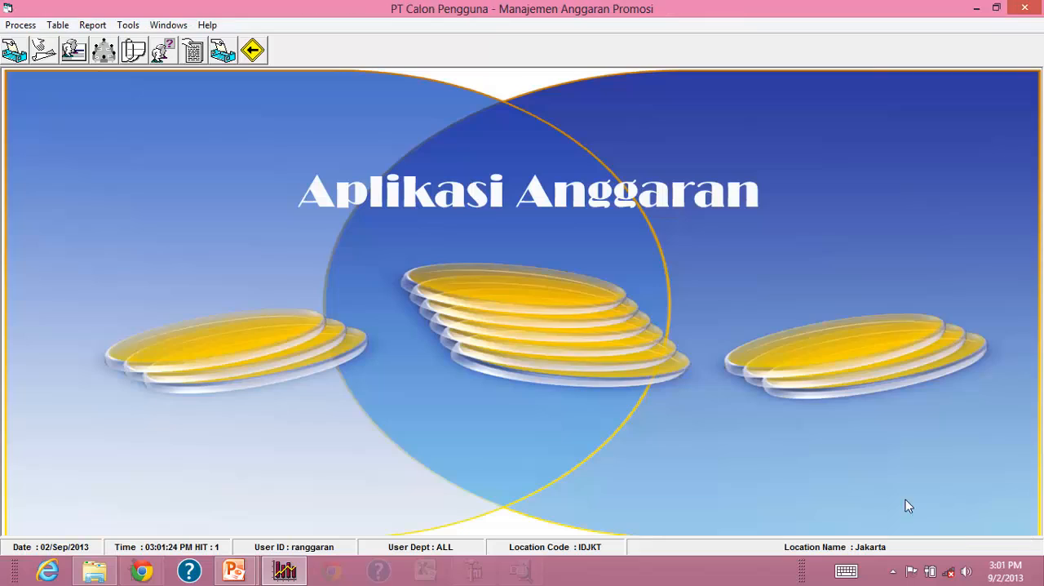
click(22, 25)
click(40, 106)
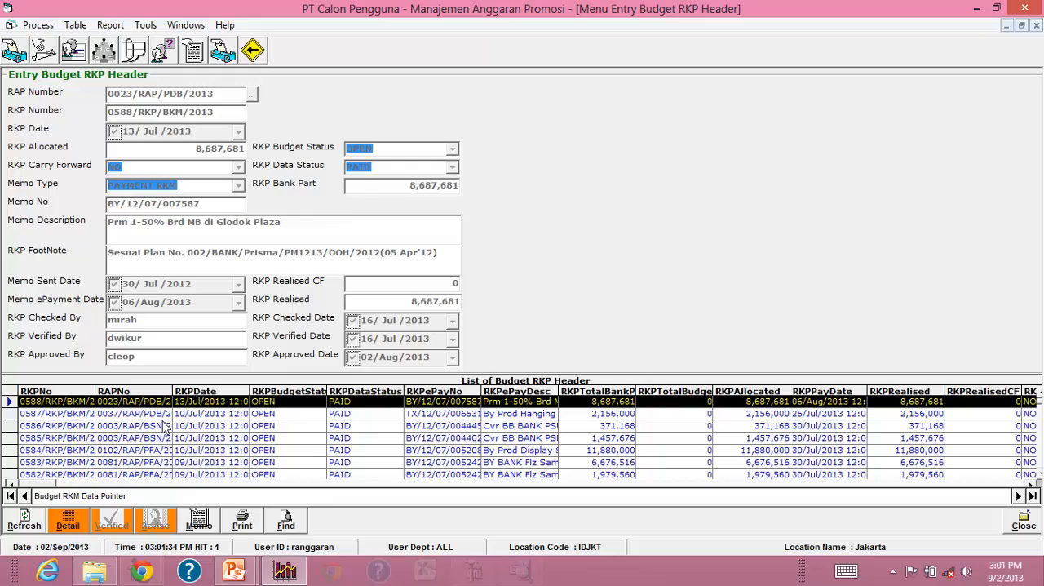
click(1022, 521)
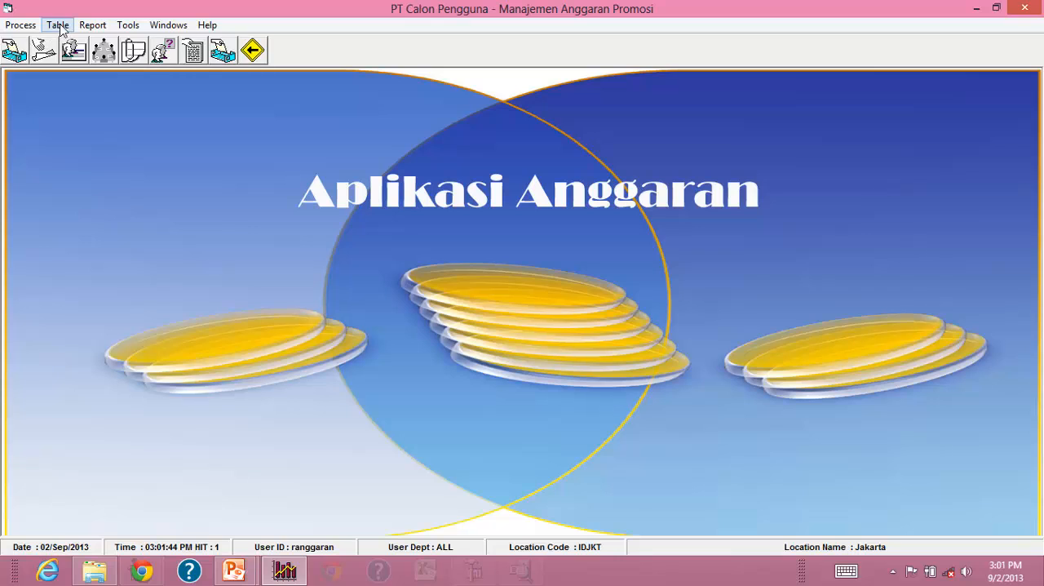
View the Variety of Types table and close it.
click(59, 25)
click(65, 42)
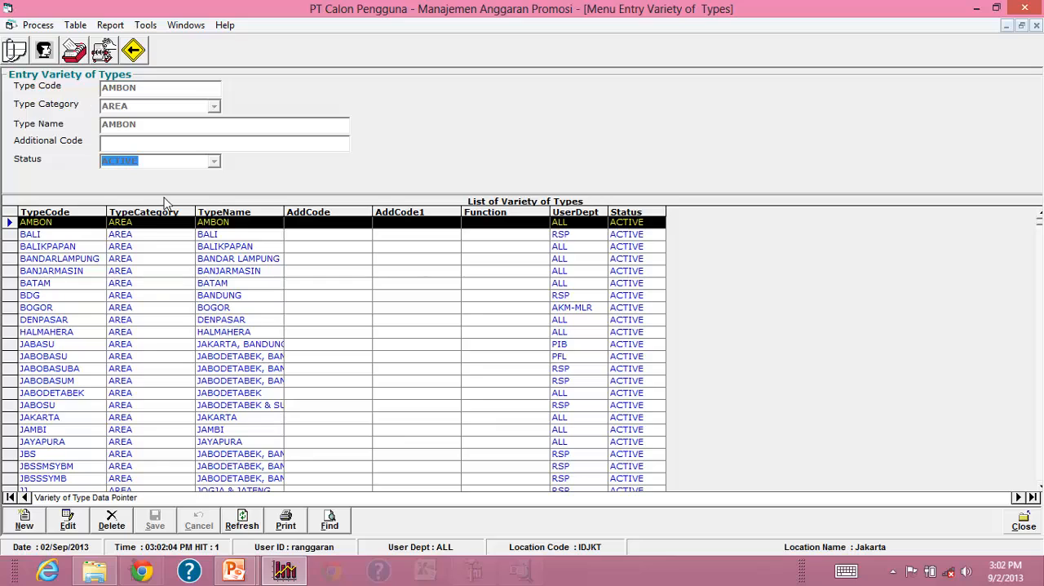
click(1024, 522)
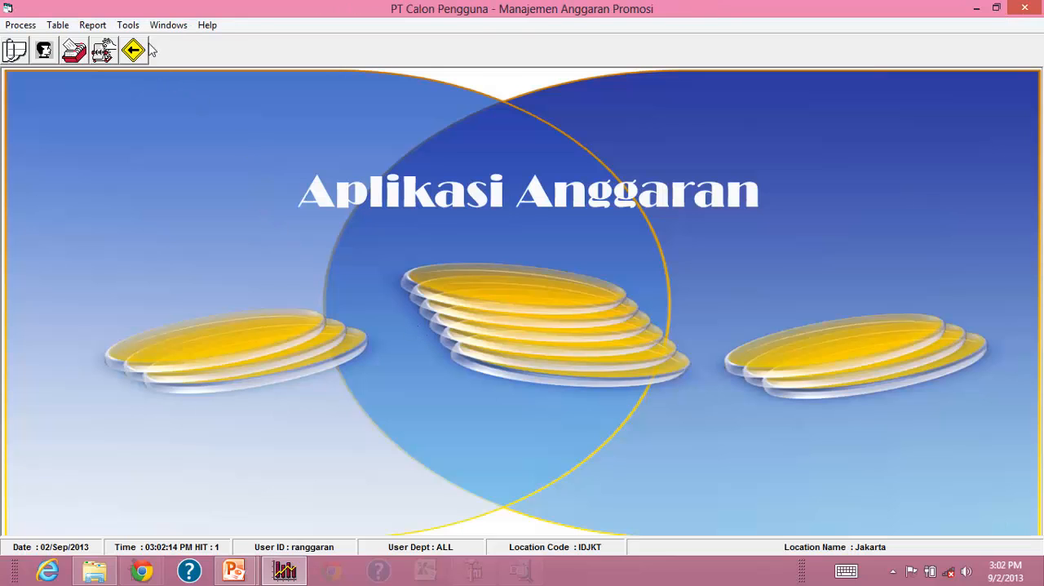
Open the Group Profile form and show the BHM group's menu and function access rights in the maximised view.
click(127, 25)
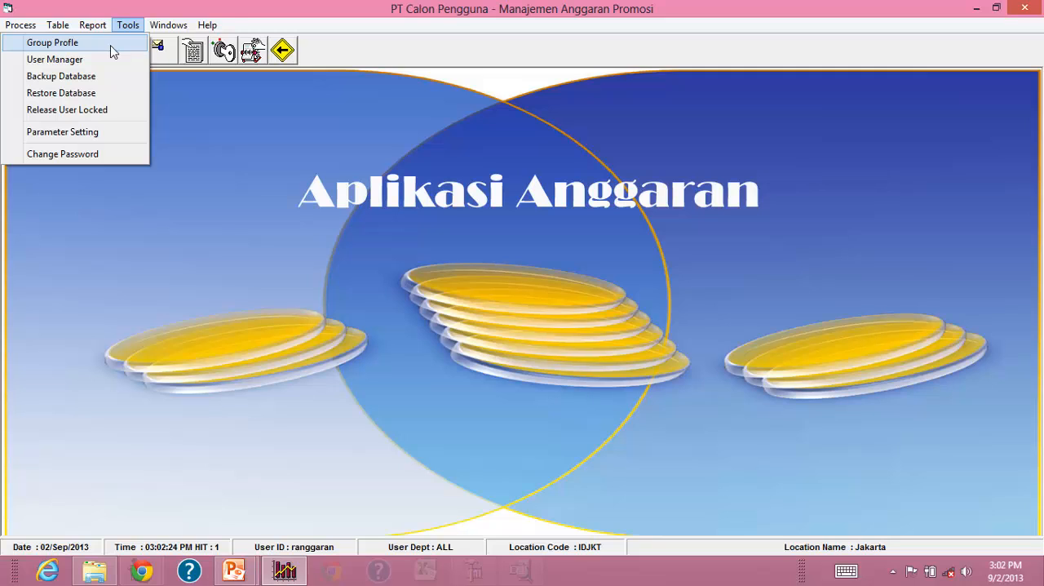
click(111, 45)
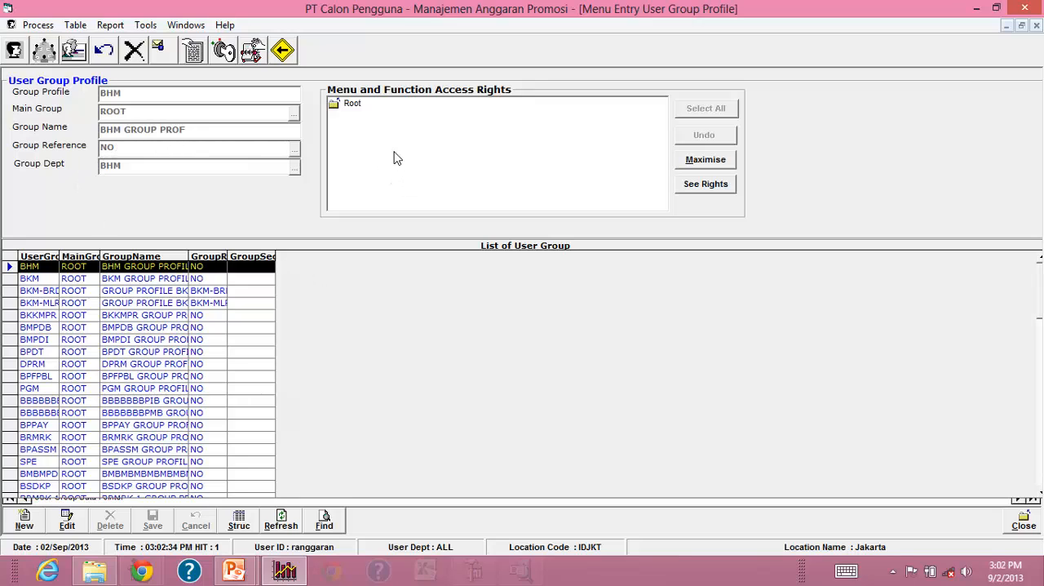
click(707, 186)
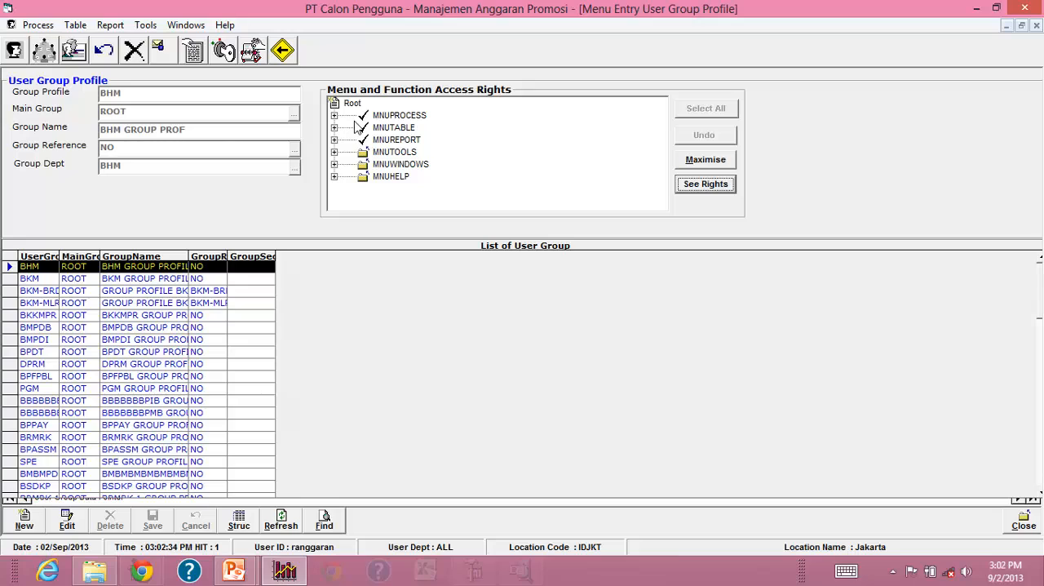
click(677, 167)
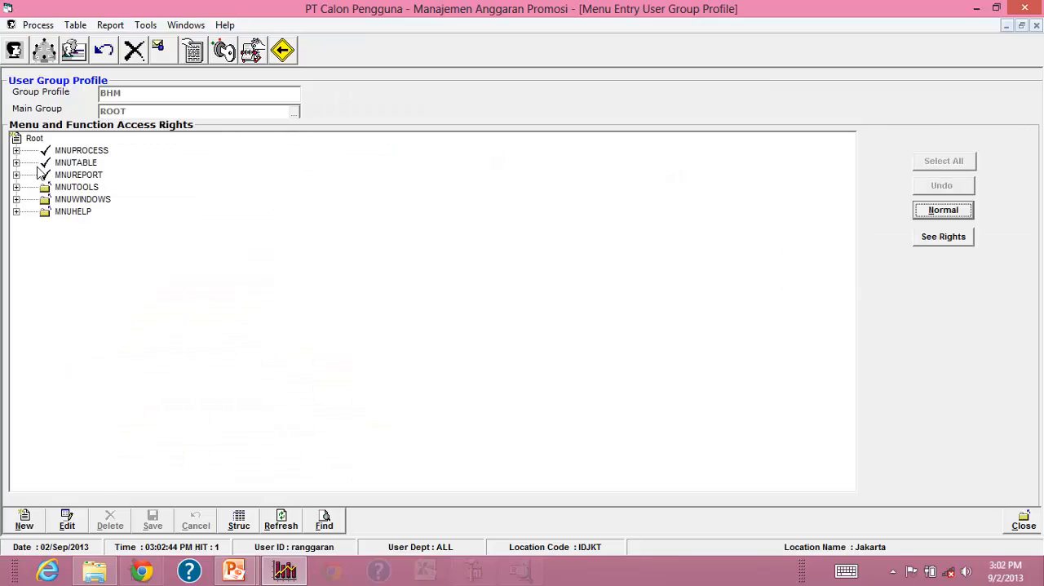
Examine the function rights under MNUBUDGETCONTROL and MNUBUDGETINDUK in MNUPROCESS, and close the group profile form.
click(17, 150)
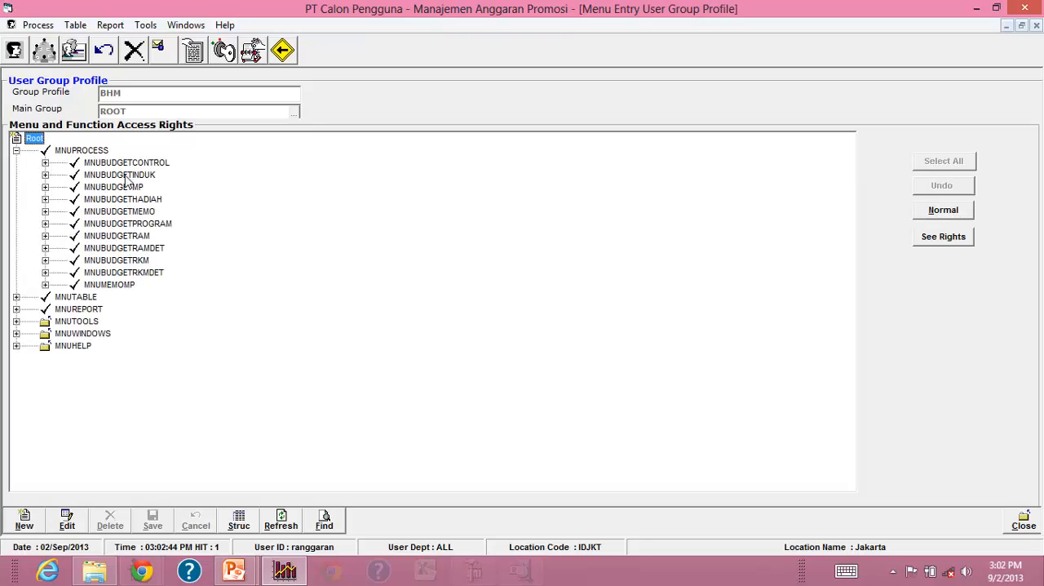
click(45, 163)
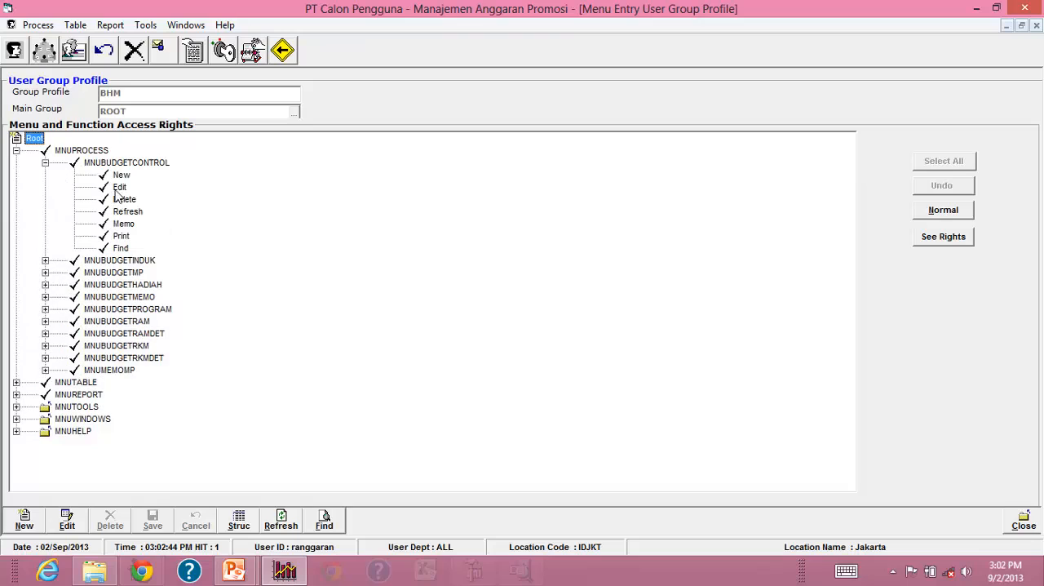
click(45, 260)
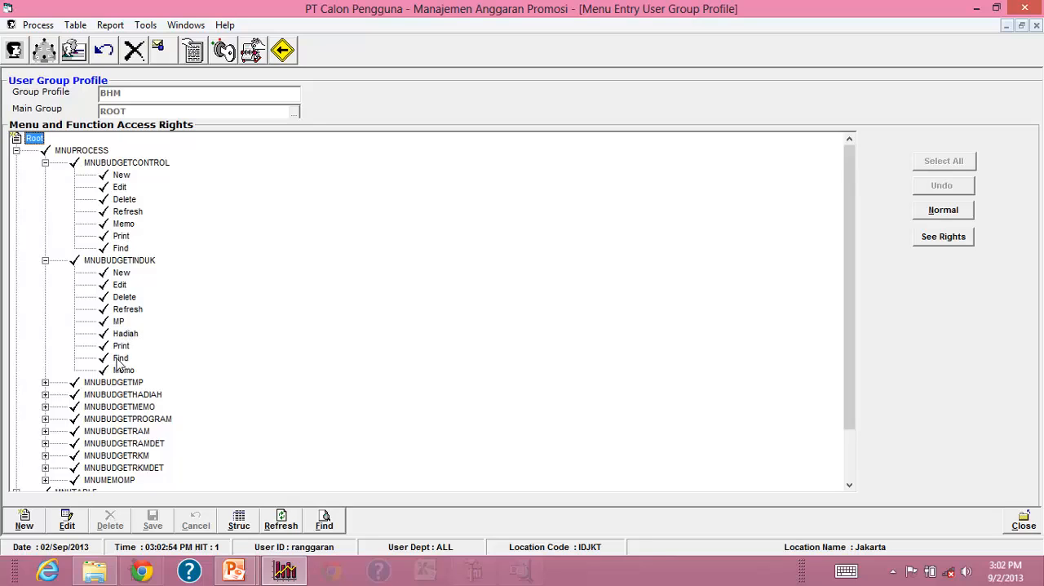
click(17, 152)
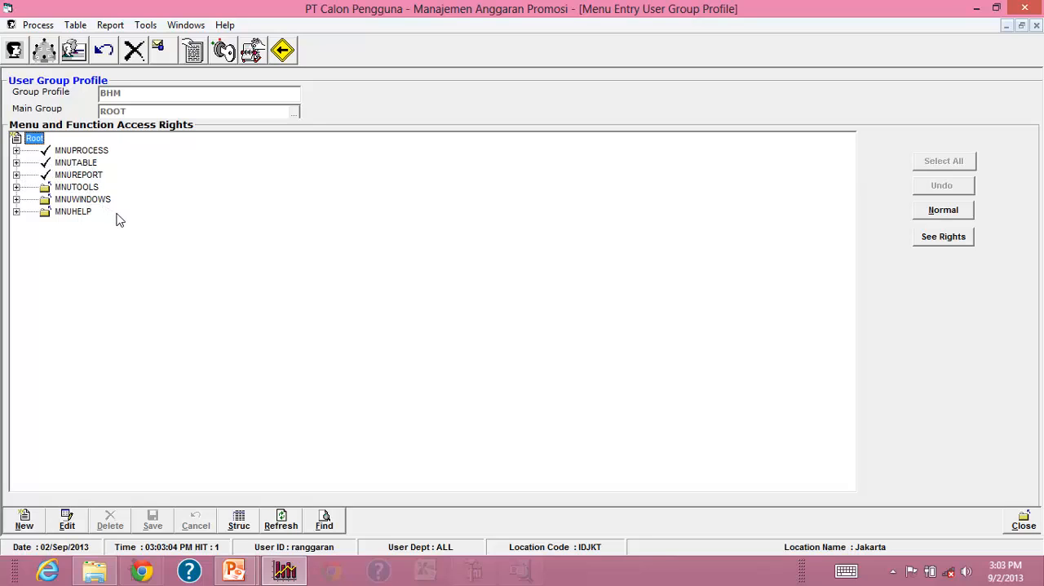
click(936, 213)
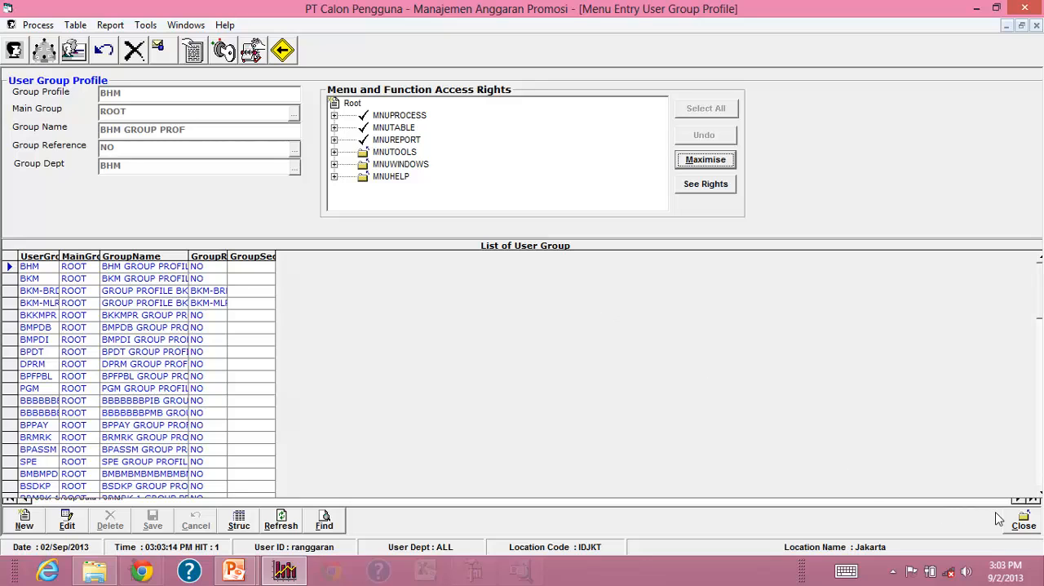
click(1024, 522)
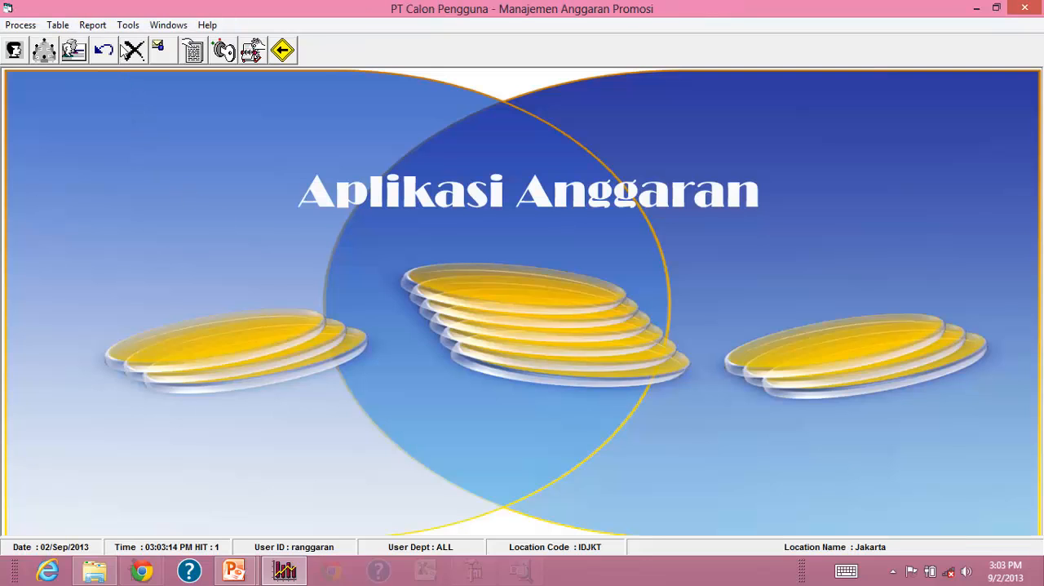
Open the User Manager and put the first user's record into edit mode to view the available Authorities options.
click(128, 25)
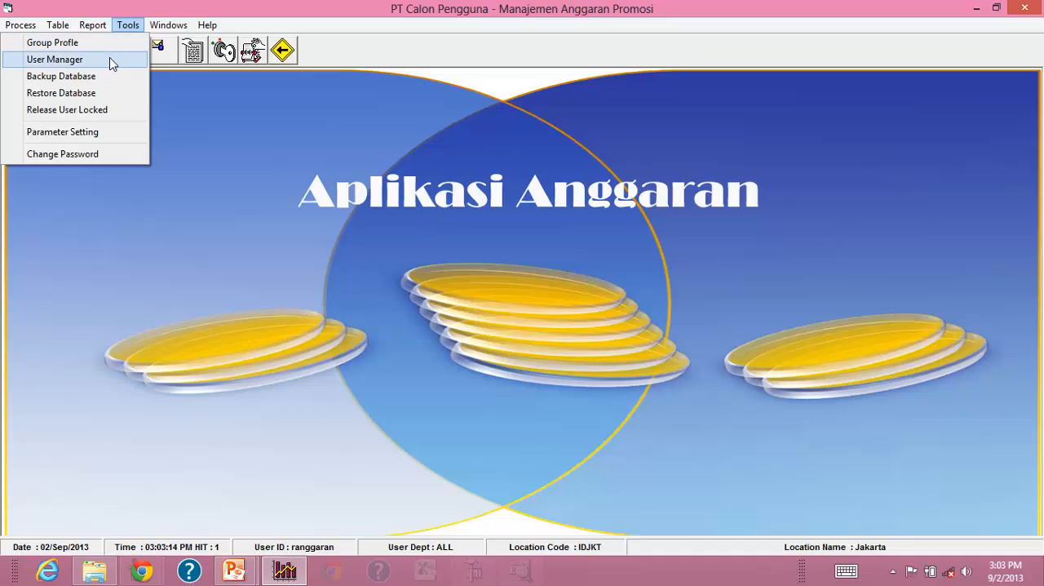
click(112, 61)
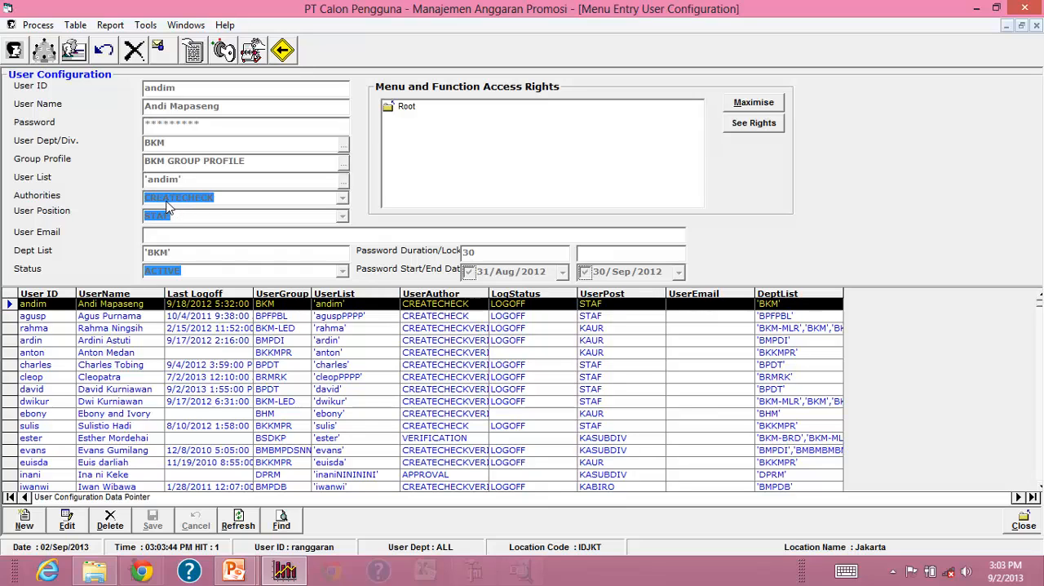
click(74, 523)
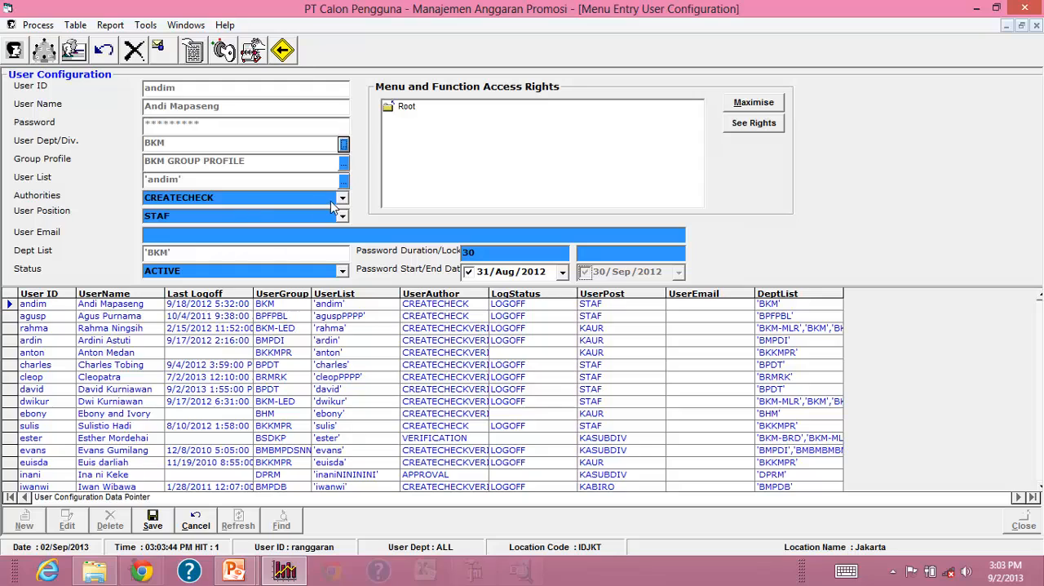
click(342, 198)
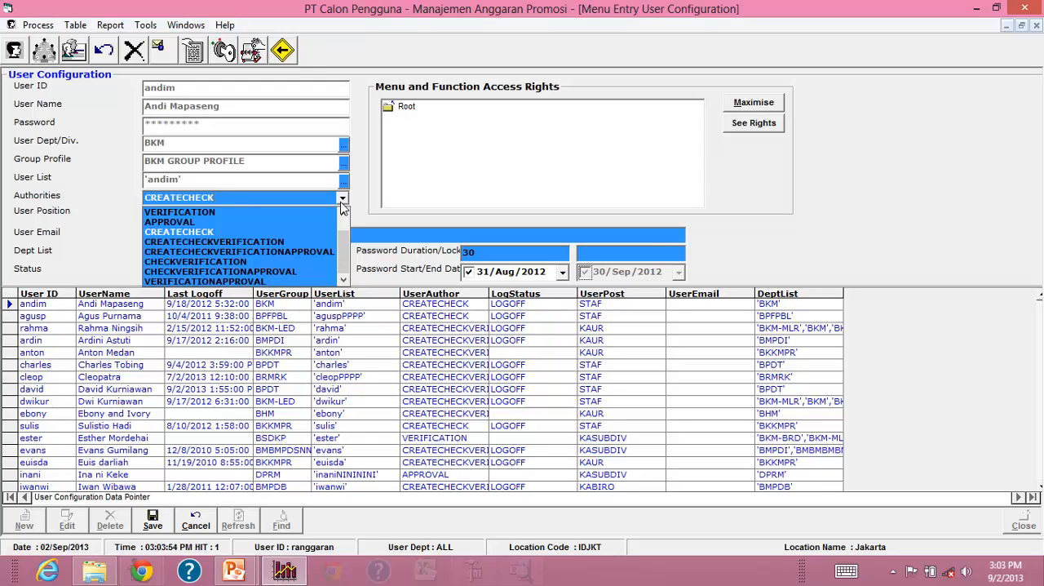
click(341, 203)
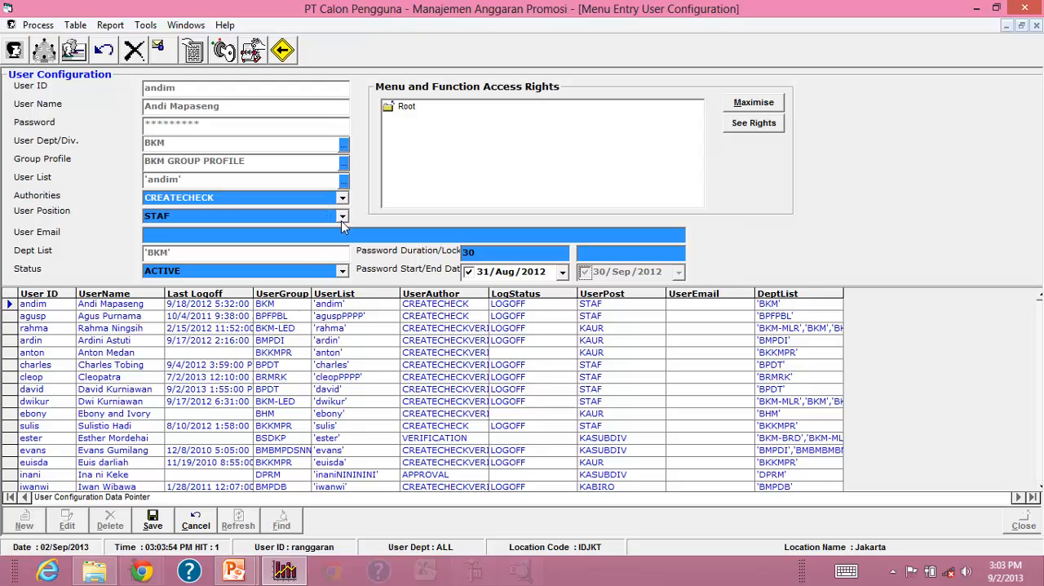
View the User Position options for the first user and cancel editing the record.
click(342, 216)
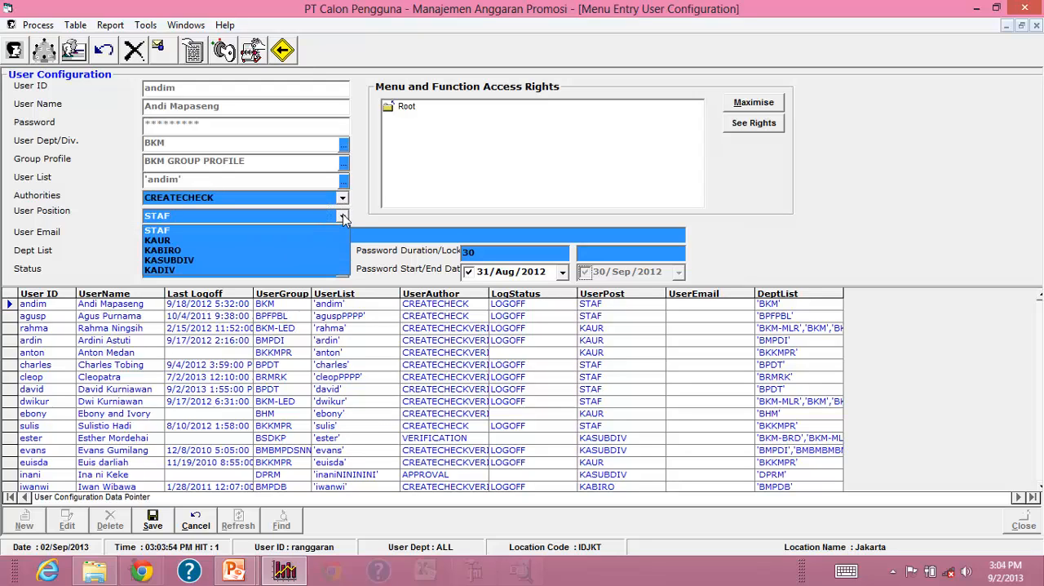
click(343, 217)
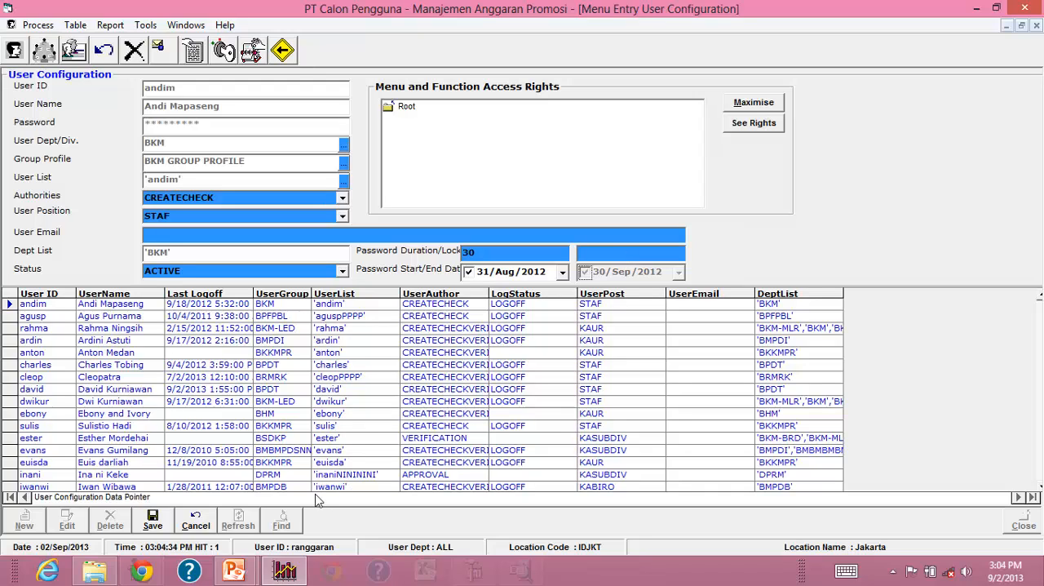
click(197, 528)
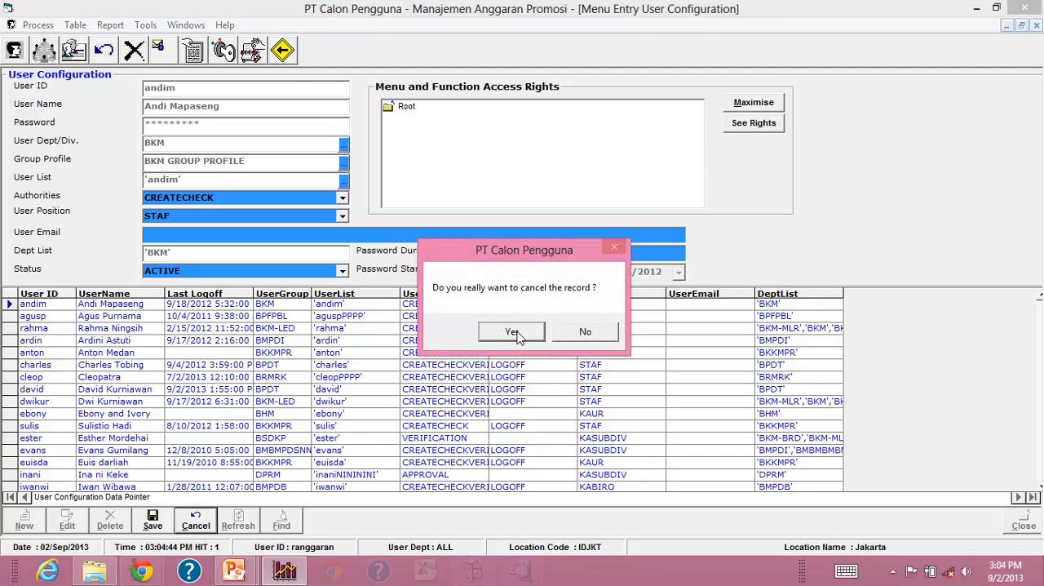
click(512, 332)
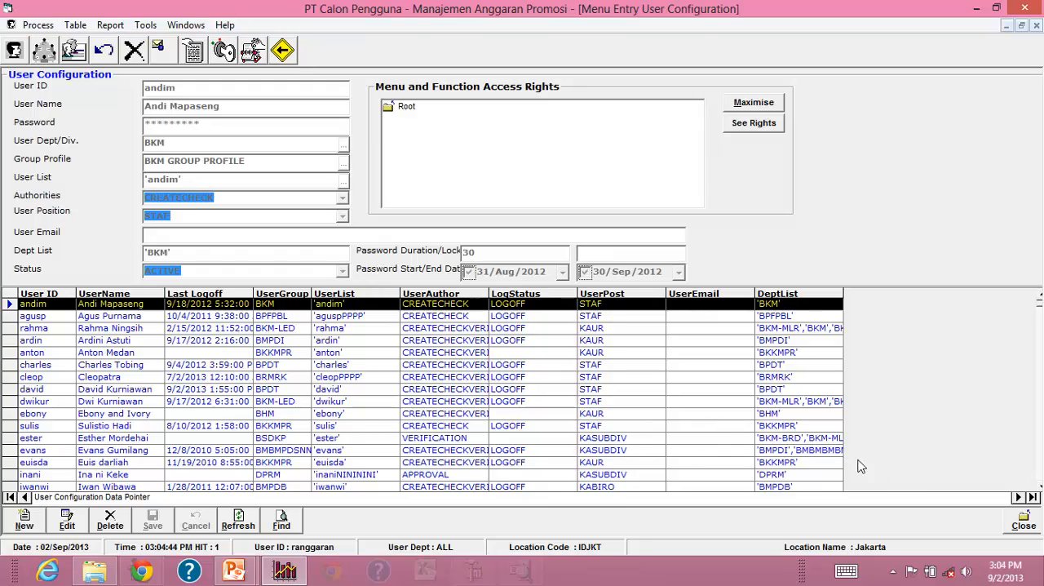
Show the configuration of the third user in the list and close the User Configuration form.
click(638, 330)
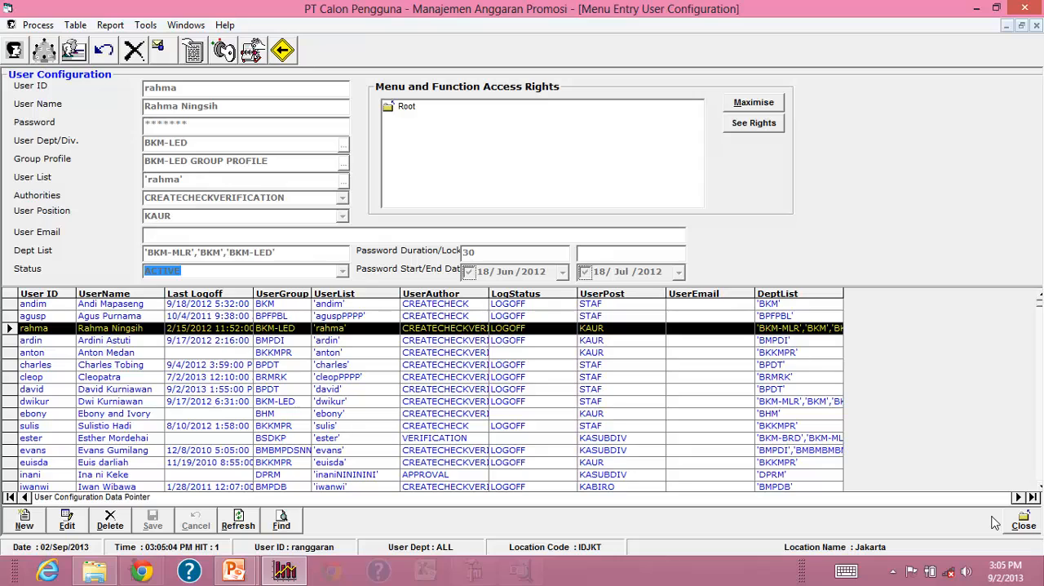
click(1024, 522)
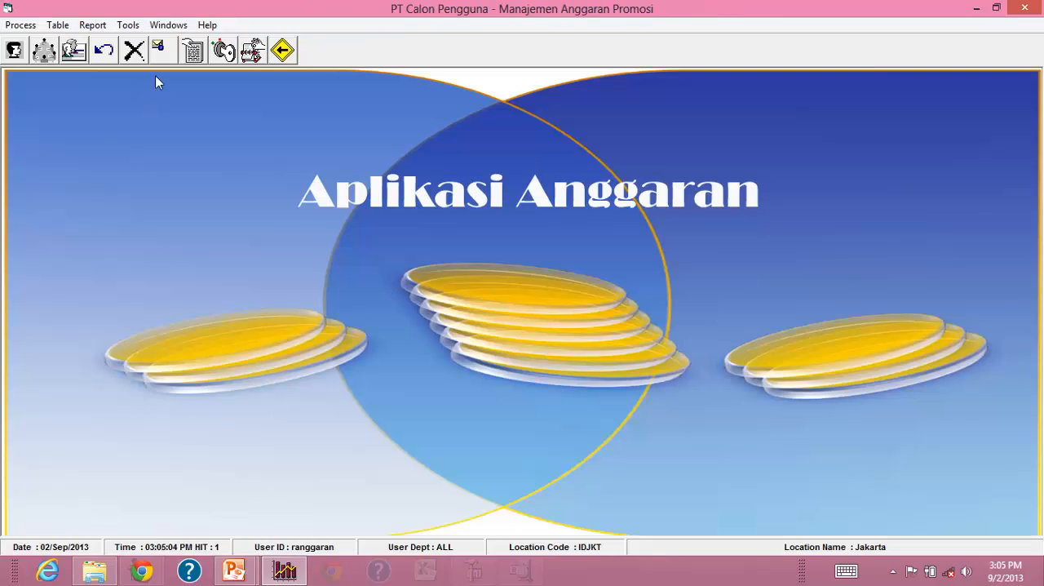
Open the Backup Database parameters, view the destination folder browser and cancel the backup.
click(128, 24)
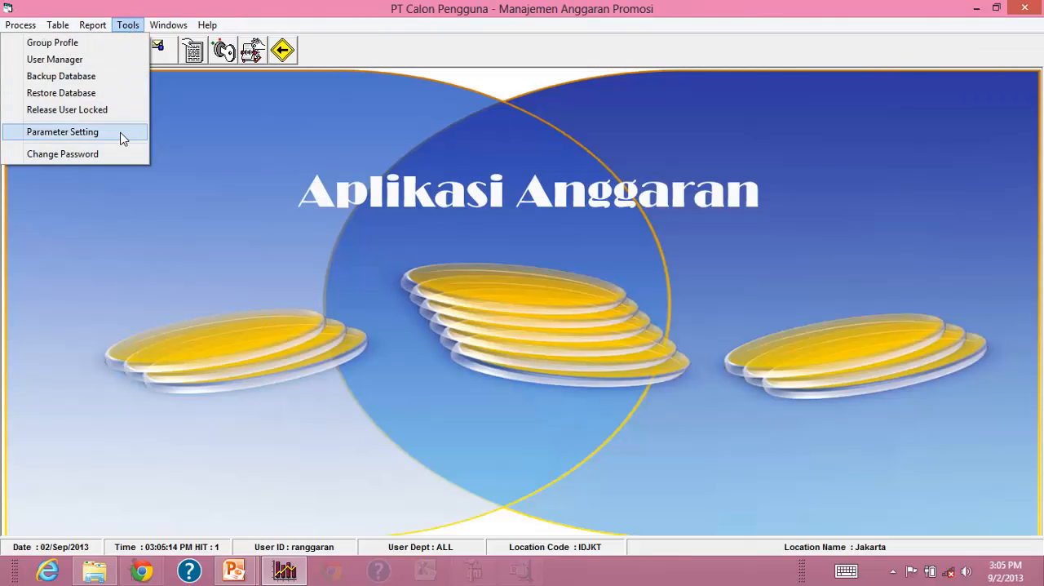
click(99, 79)
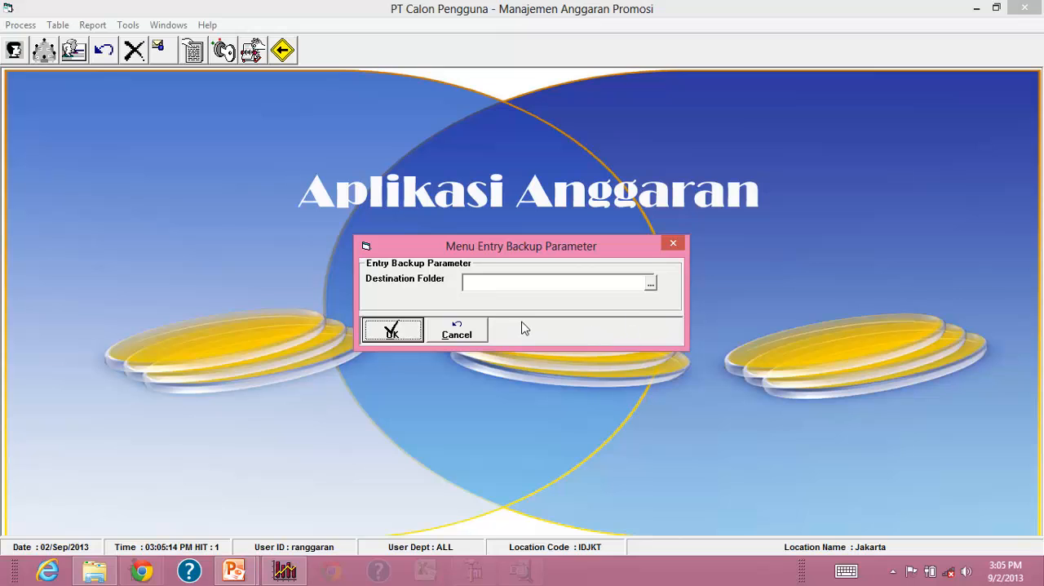
click(650, 283)
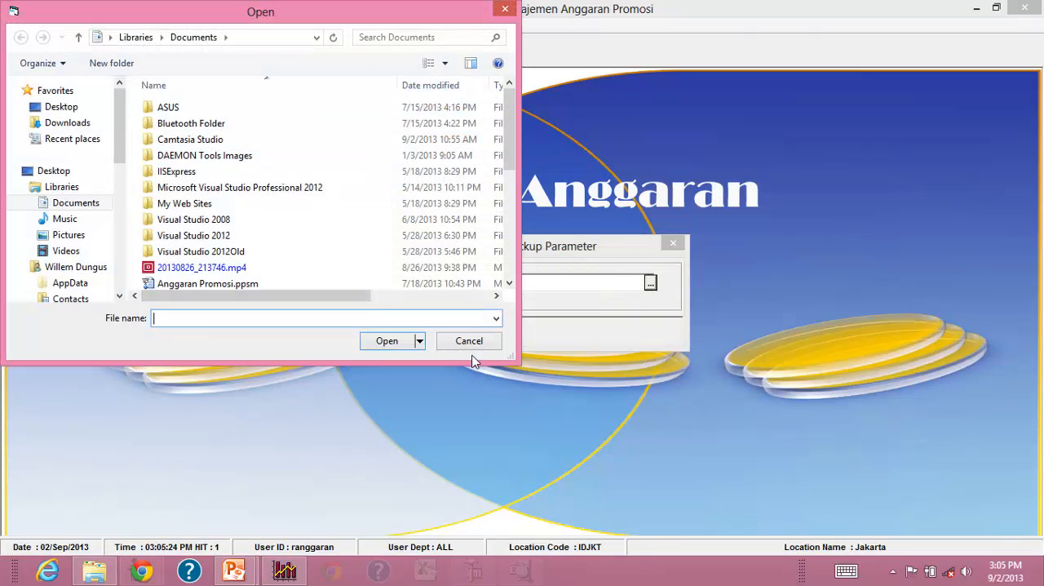
click(477, 344)
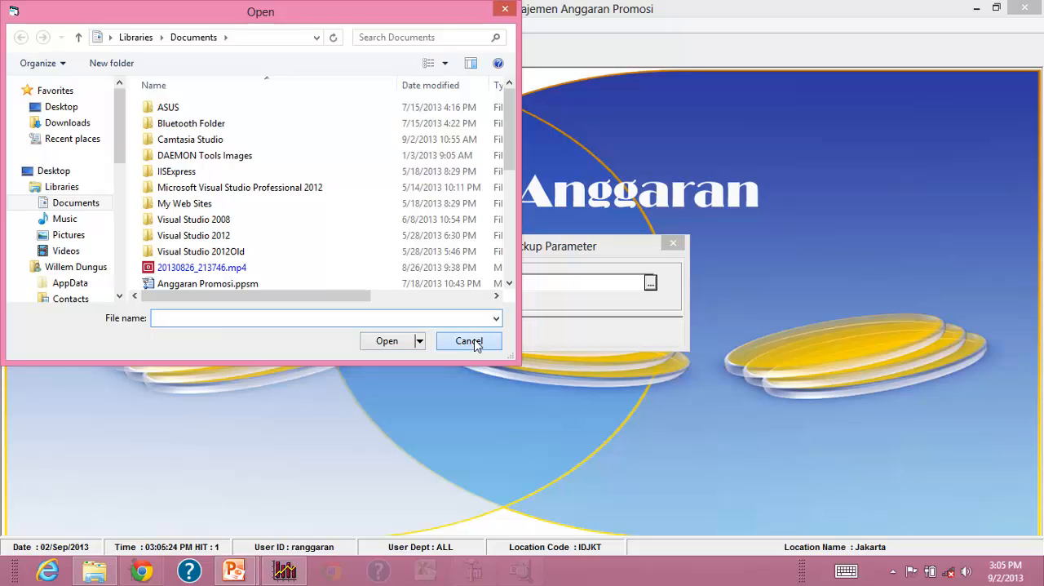
click(471, 336)
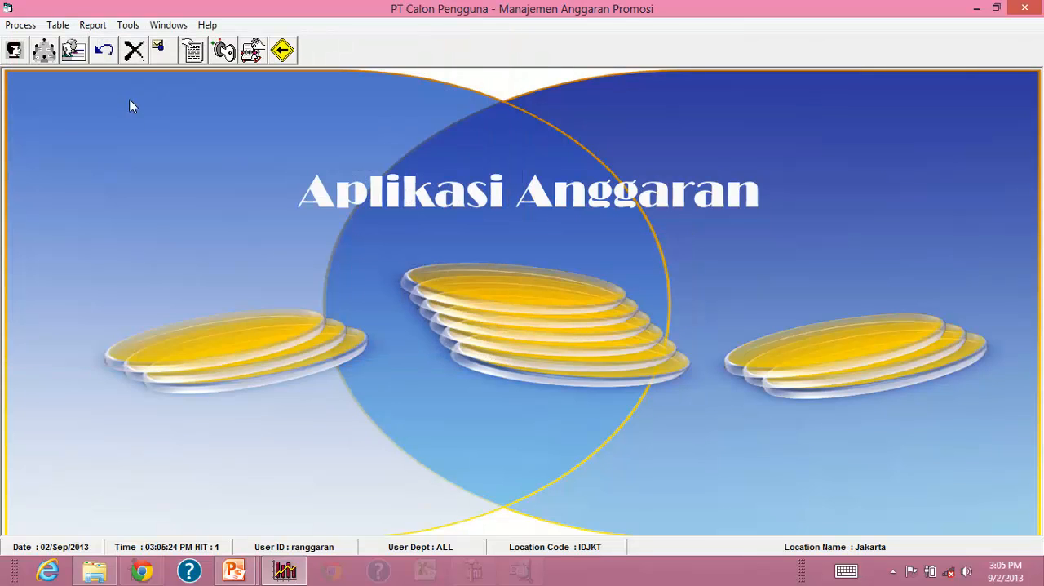
Review the Anggaran Database and Other Parameters settings in Parameter Setting and close the form without saving.
click(128, 24)
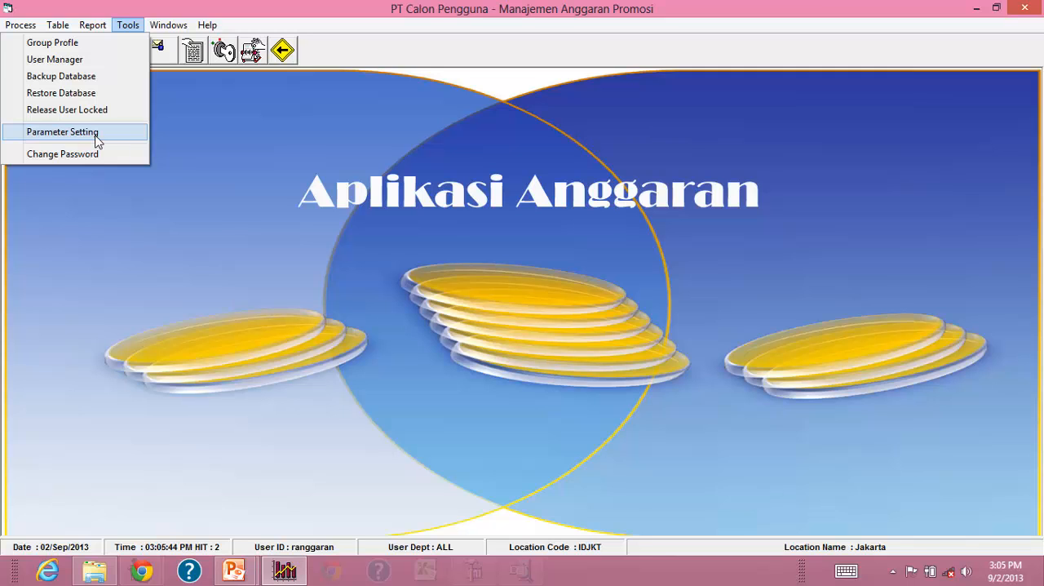
click(96, 139)
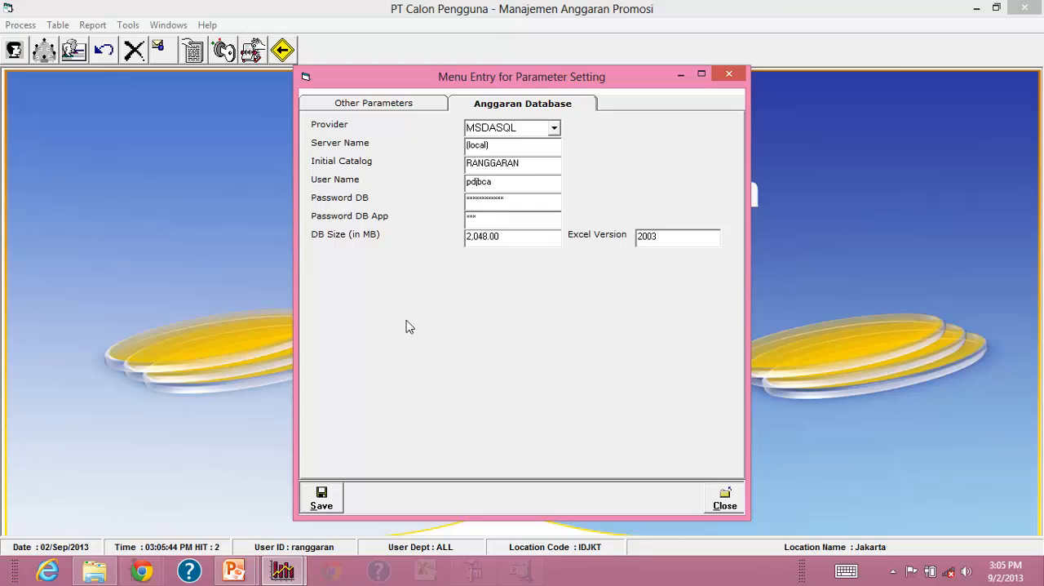
click(404, 110)
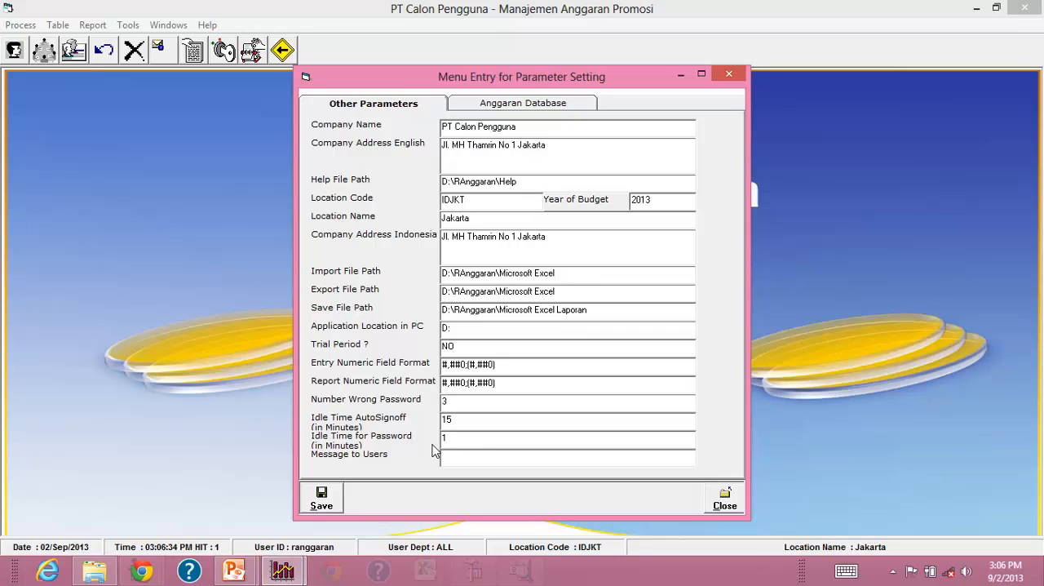
click(723, 499)
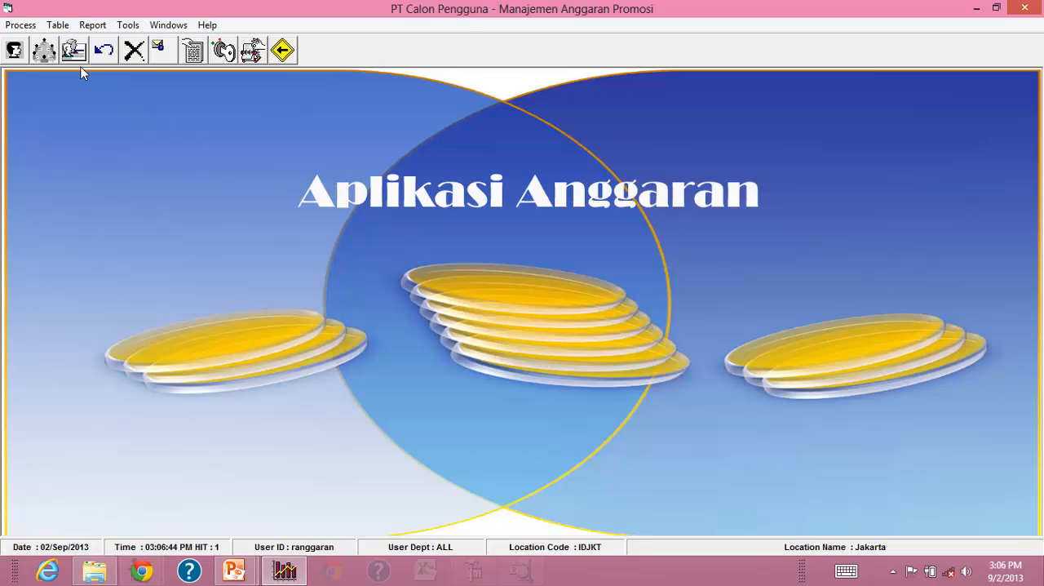
Open the Budget Control form, view its help topic, and close both the help window and the form.
click(20, 25)
click(45, 42)
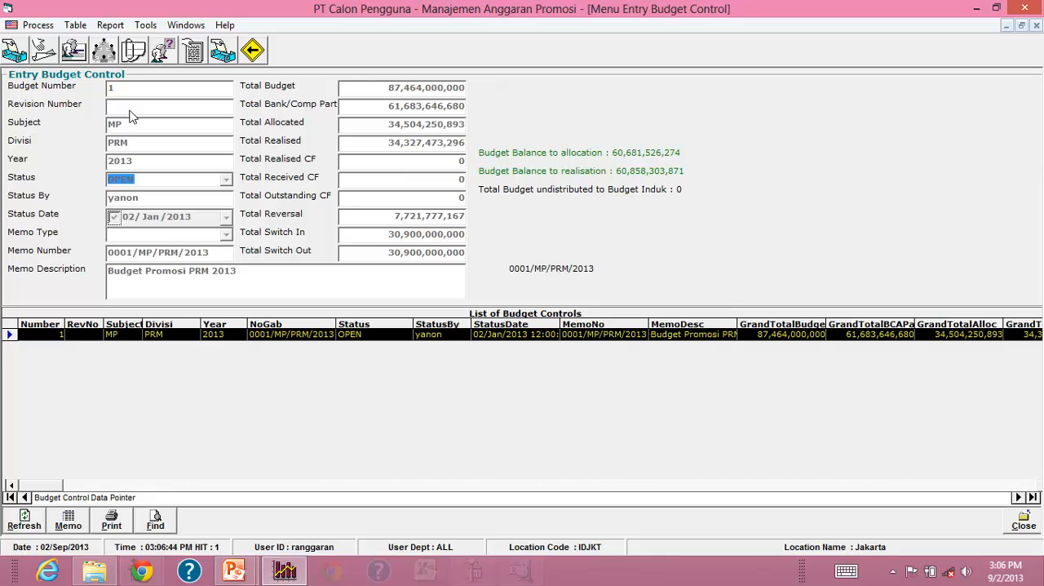
key(F1)
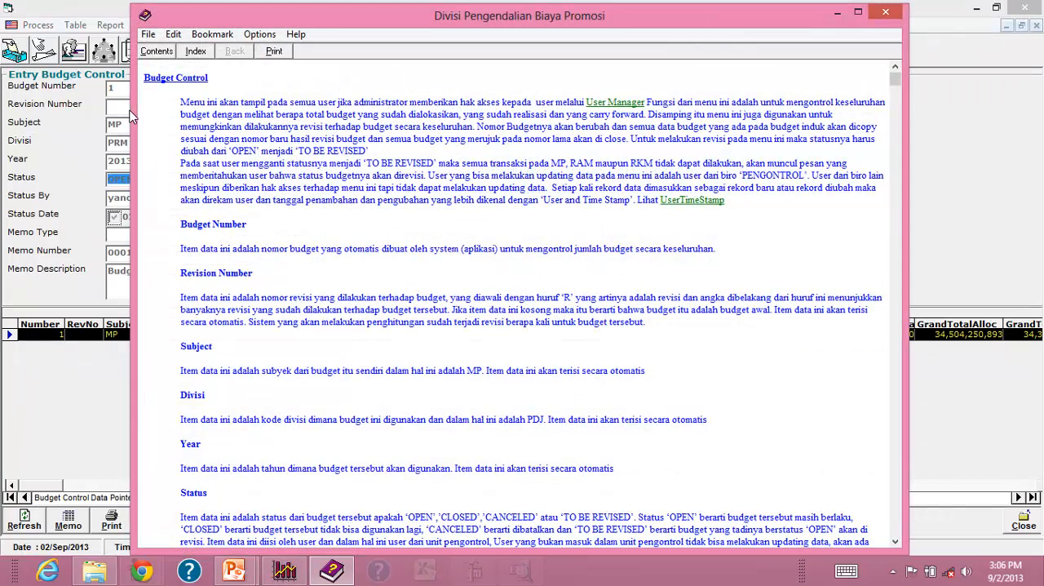
click(886, 13)
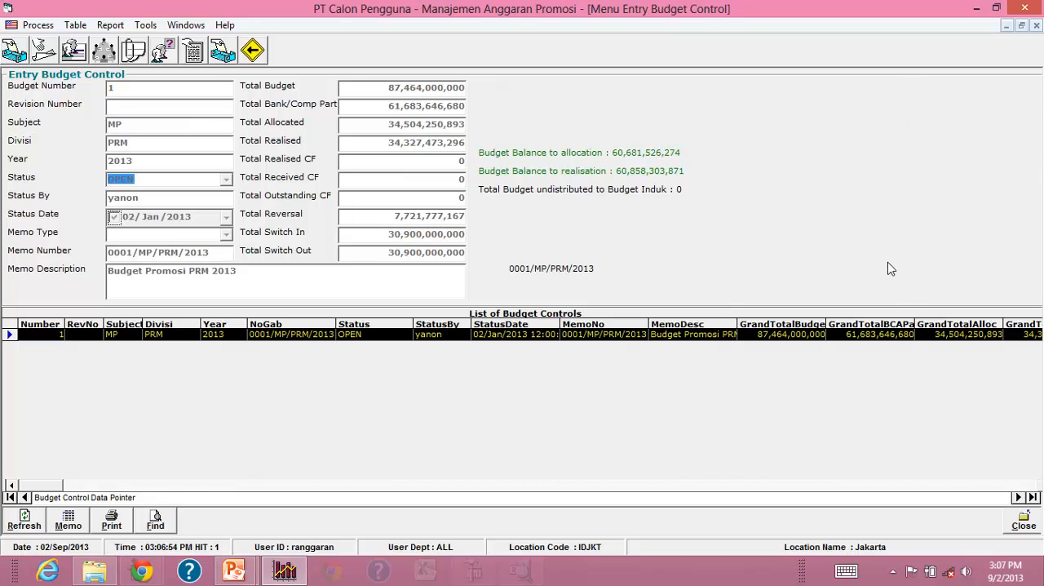
click(1020, 526)
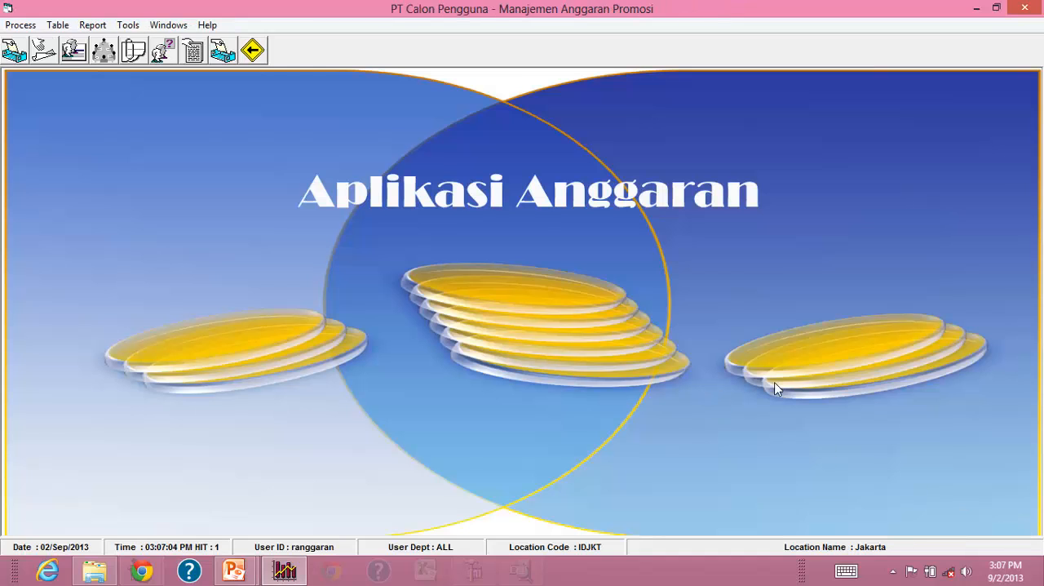
Exit the application and relaunch it through the Run Anggaran Promosi link in the presentation.
click(21, 25)
click(48, 152)
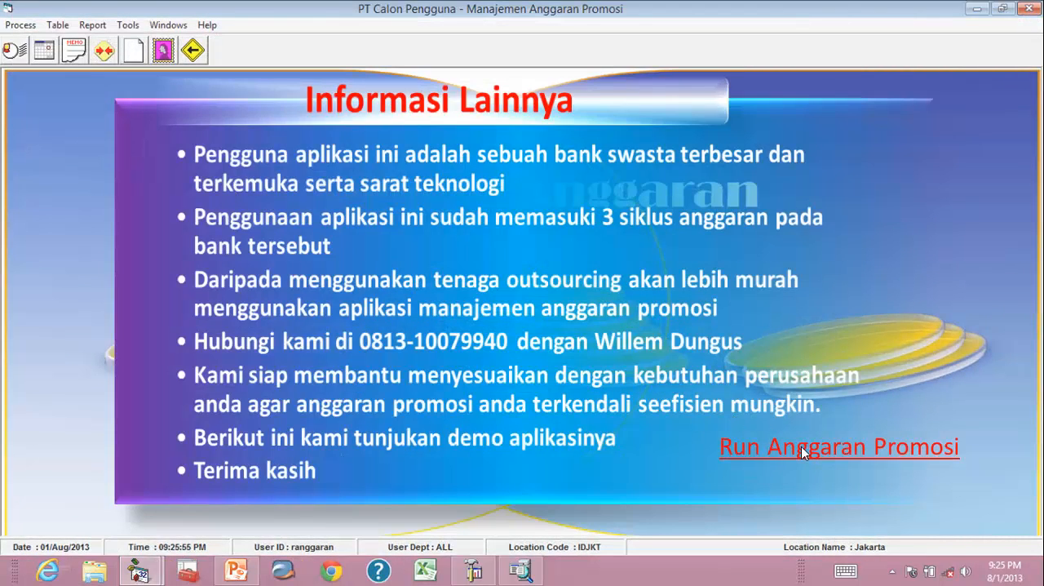
click(801, 446)
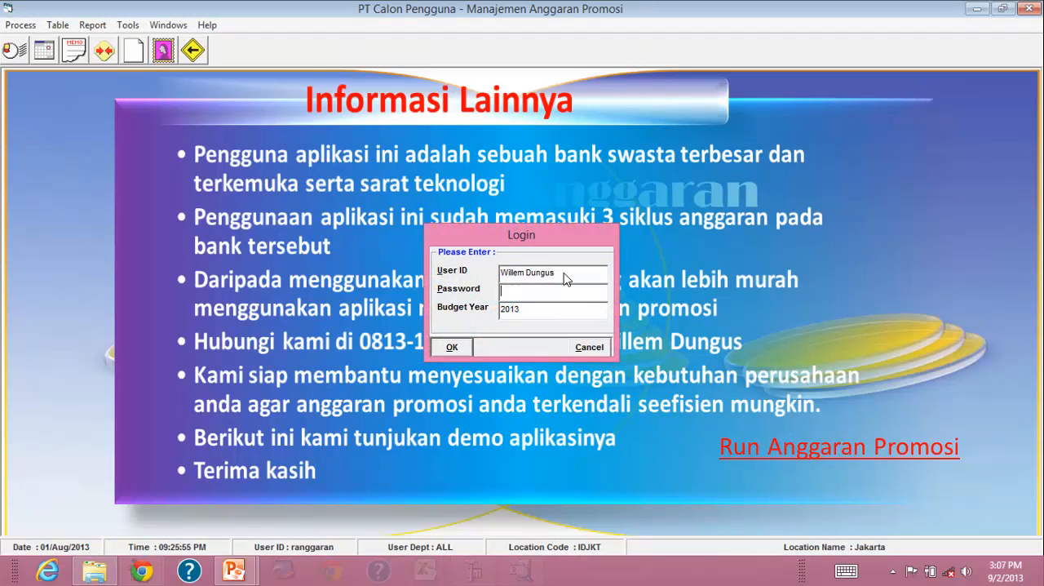
Log in by entering the user ID of another user and the account password, keeping budget year 2013.
drag(569, 273, 449, 280)
text(yanon)
key(Tab)
text(*********)
key(Return)
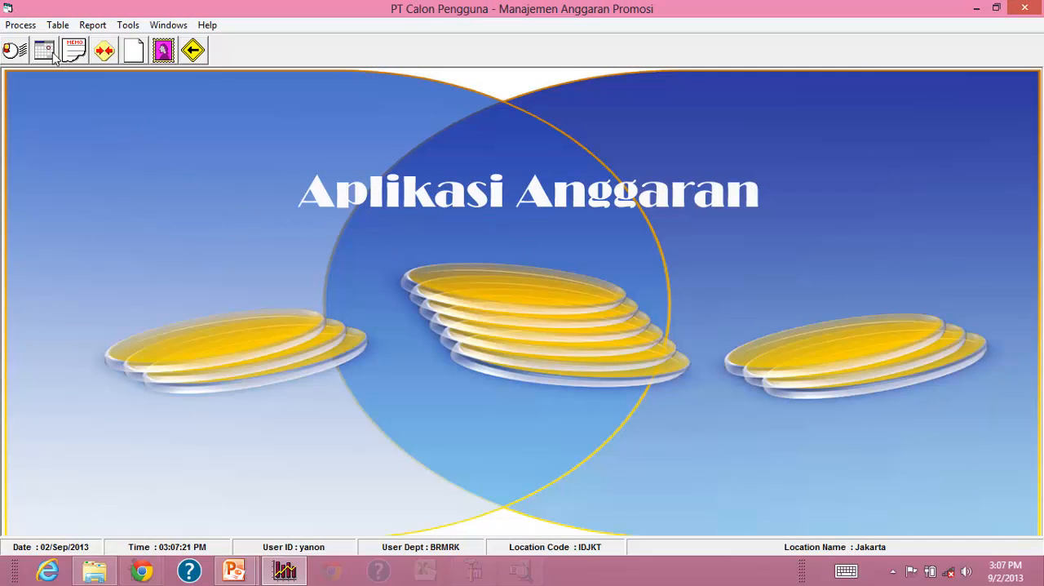
Open the Budget Product form, show the MP budget lines for products BKMLED and BKN, and close both forms.
click(23, 26)
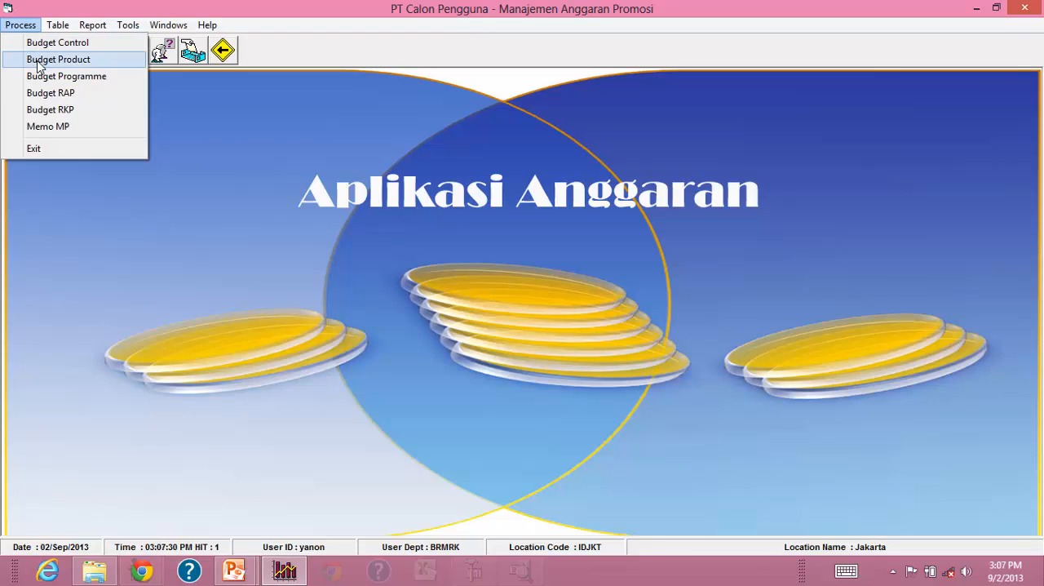
click(37, 61)
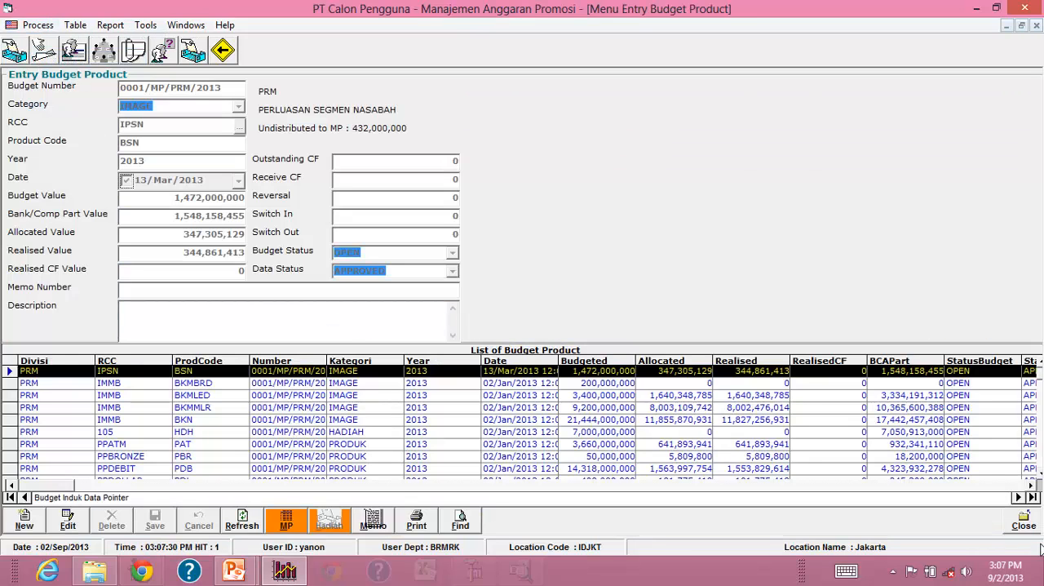
click(286, 522)
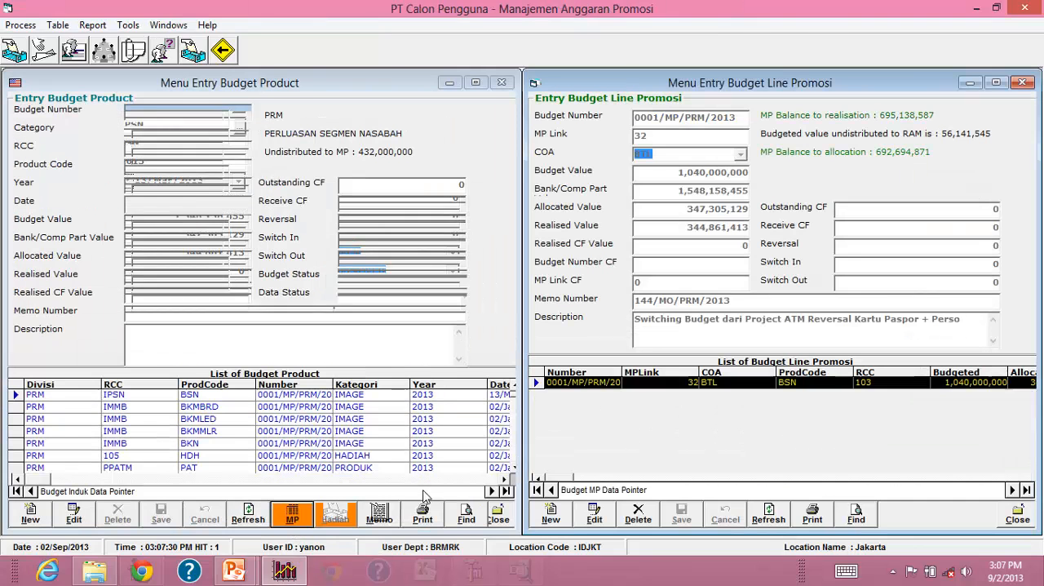
click(318, 419)
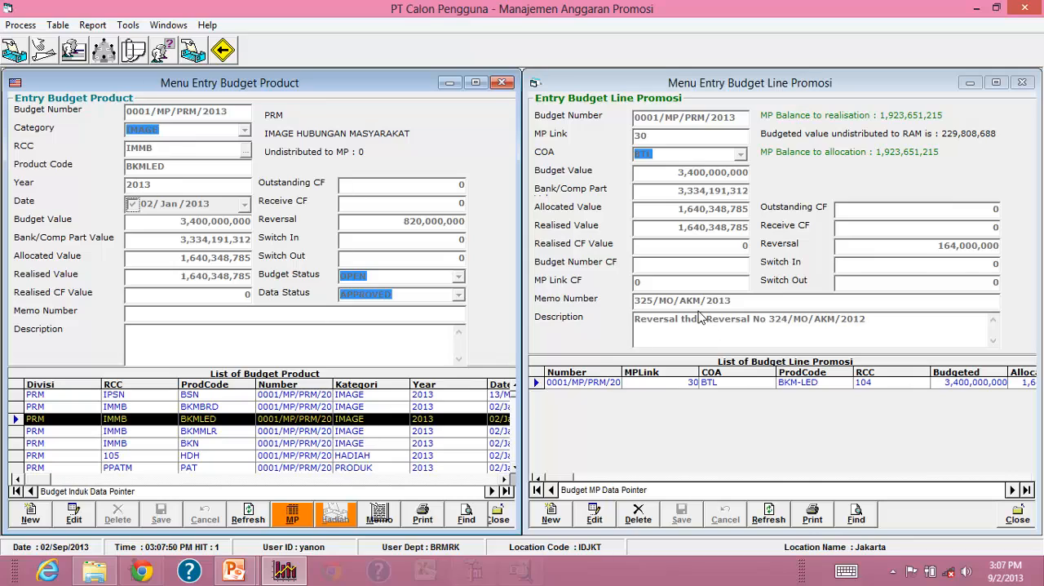
click(337, 444)
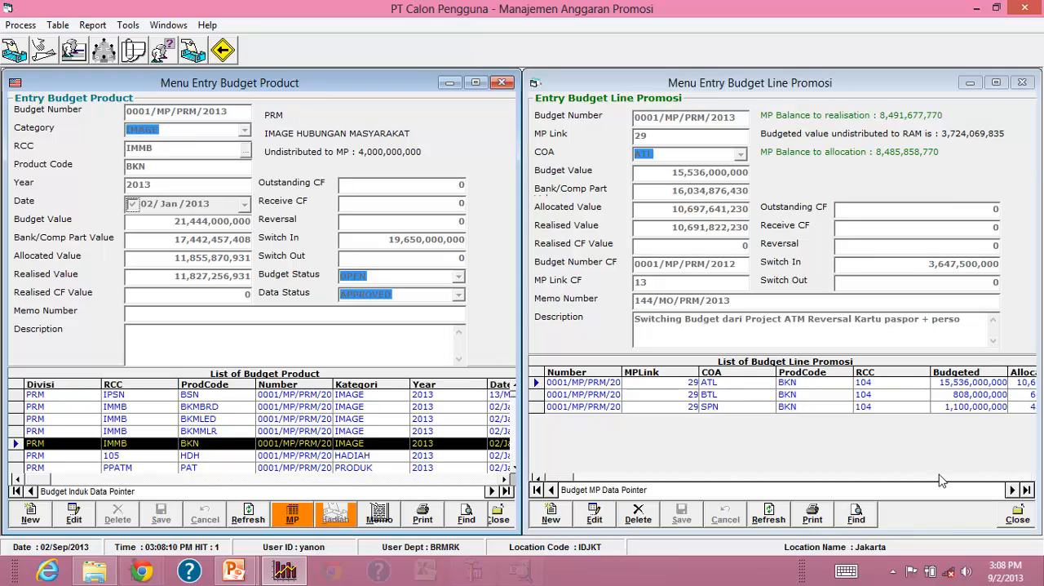
click(1023, 520)
click(1023, 519)
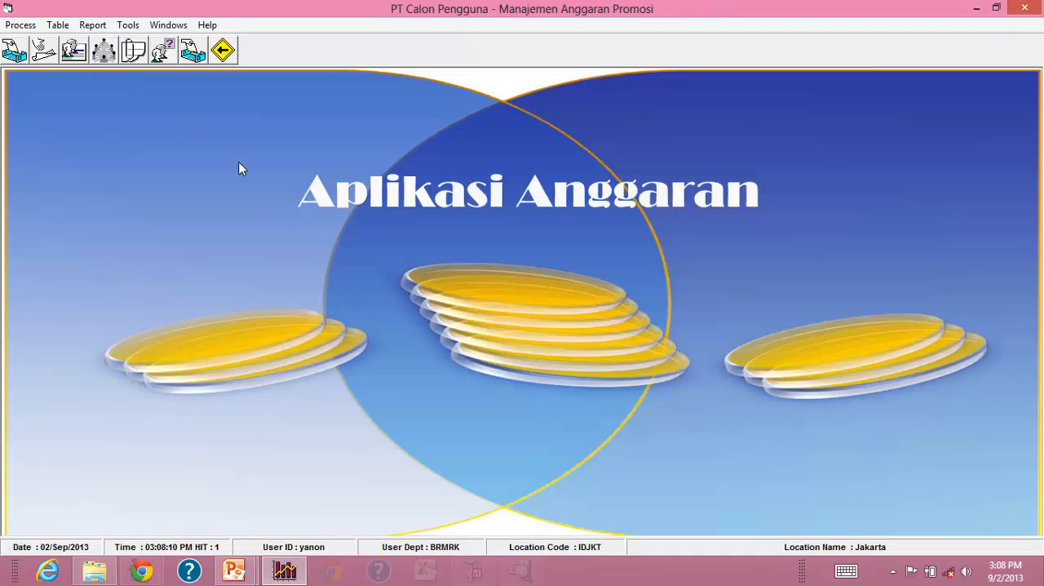
Open the Budget RAP form, select record 0124/RAP/PSI/2013, and try to add a new RAP record.
click(18, 26)
click(50, 95)
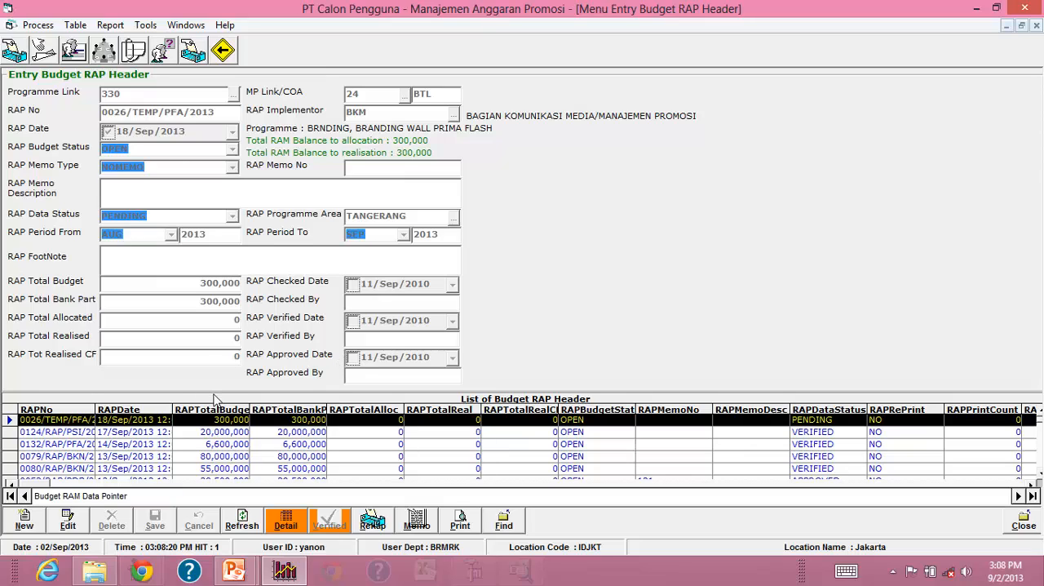
click(147, 434)
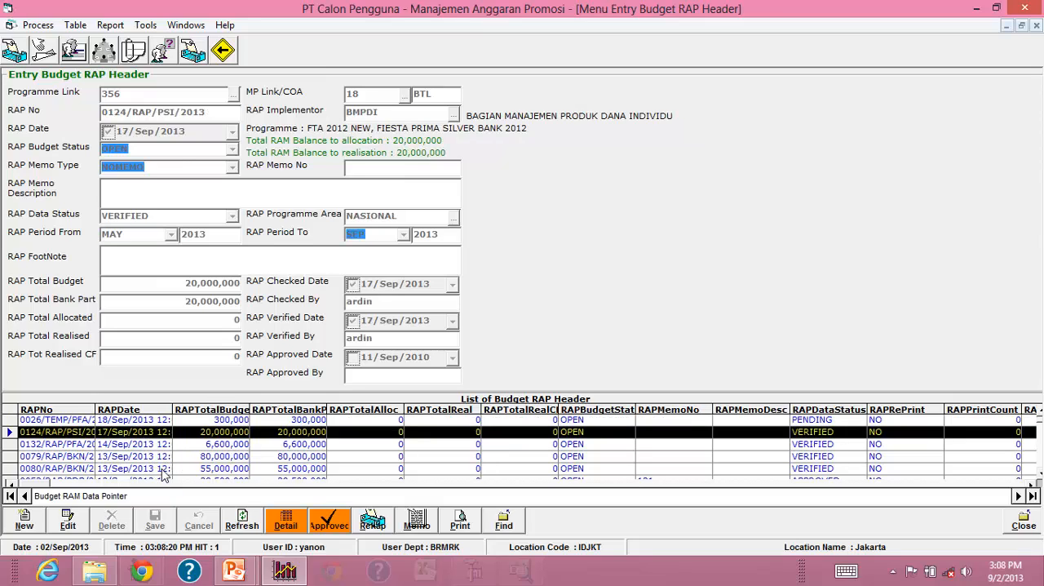
click(24, 524)
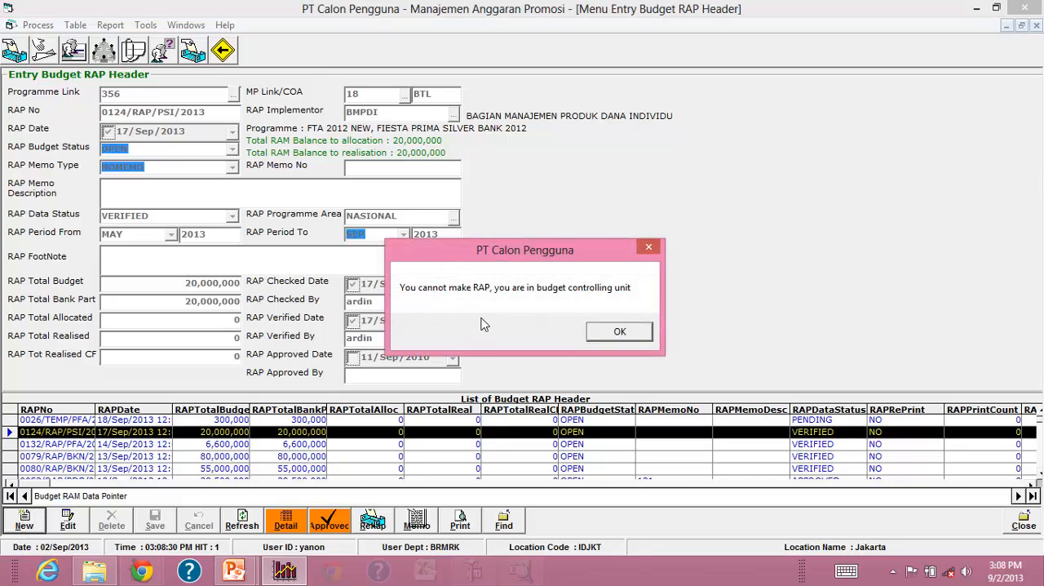
click(619, 332)
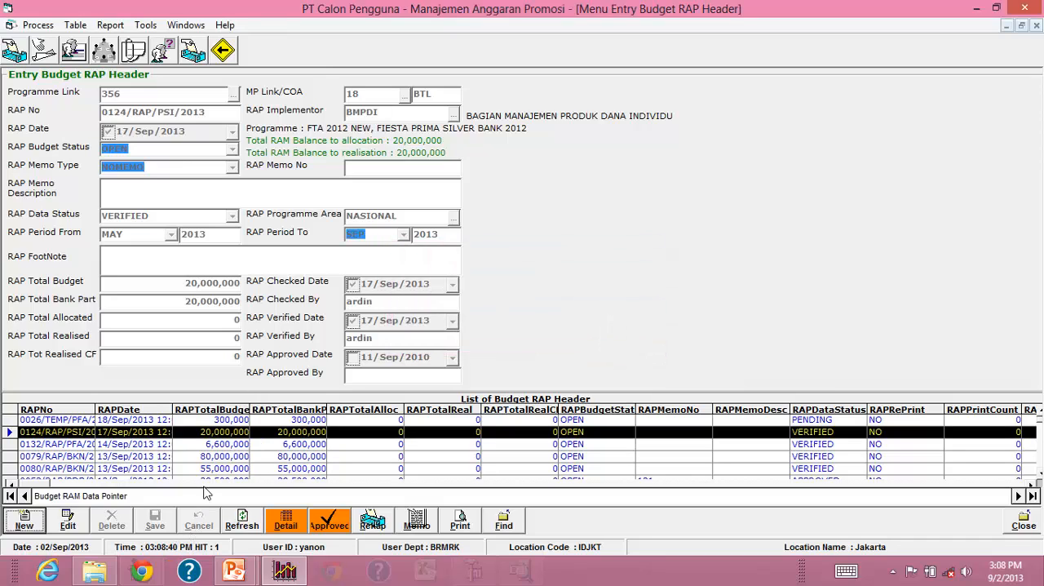
Open RAP record 0124/RAP/PSI/2013 for editing and cancel without saving.
click(69, 523)
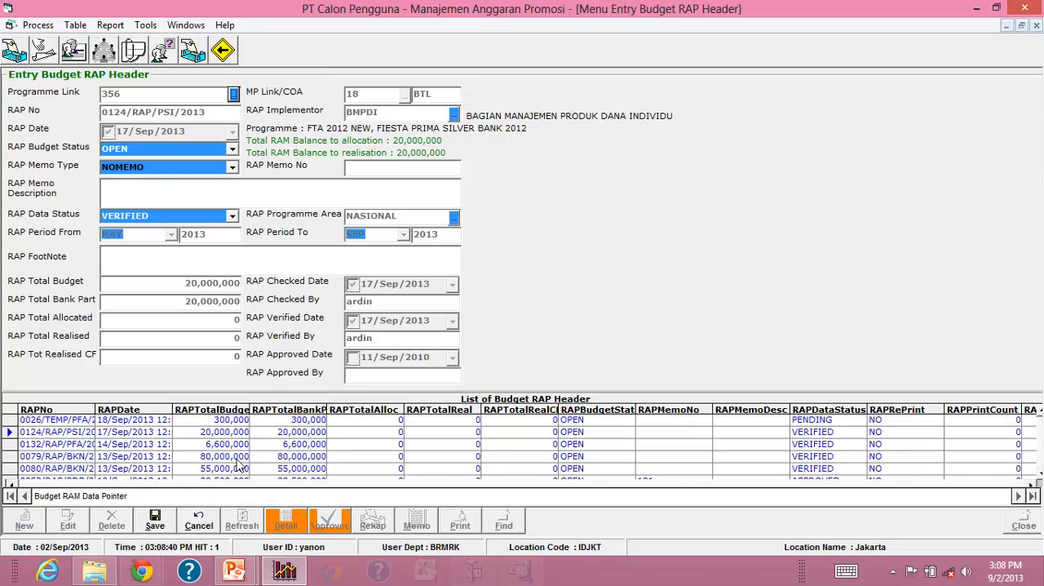
click(199, 522)
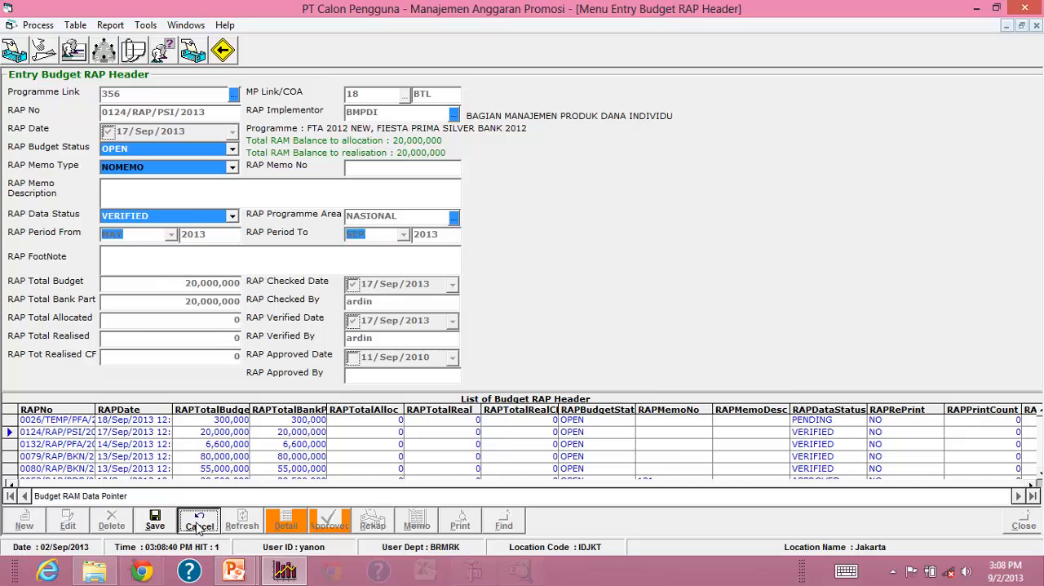
click(496, 337)
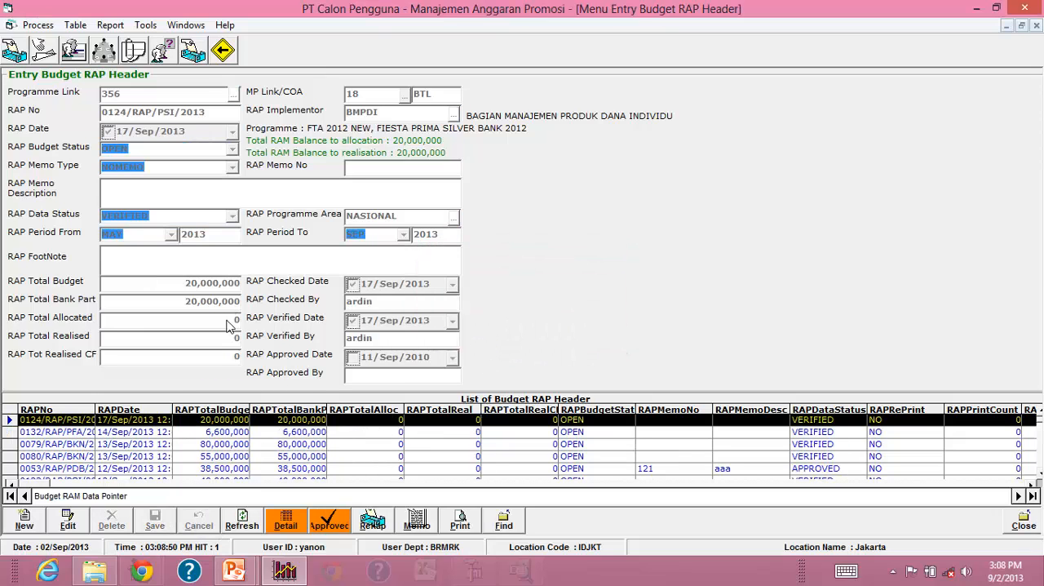
Show the RAP Detail beside the header list, browse the records to 0118/RAP/PFA/2013, and close both forms.
click(285, 525)
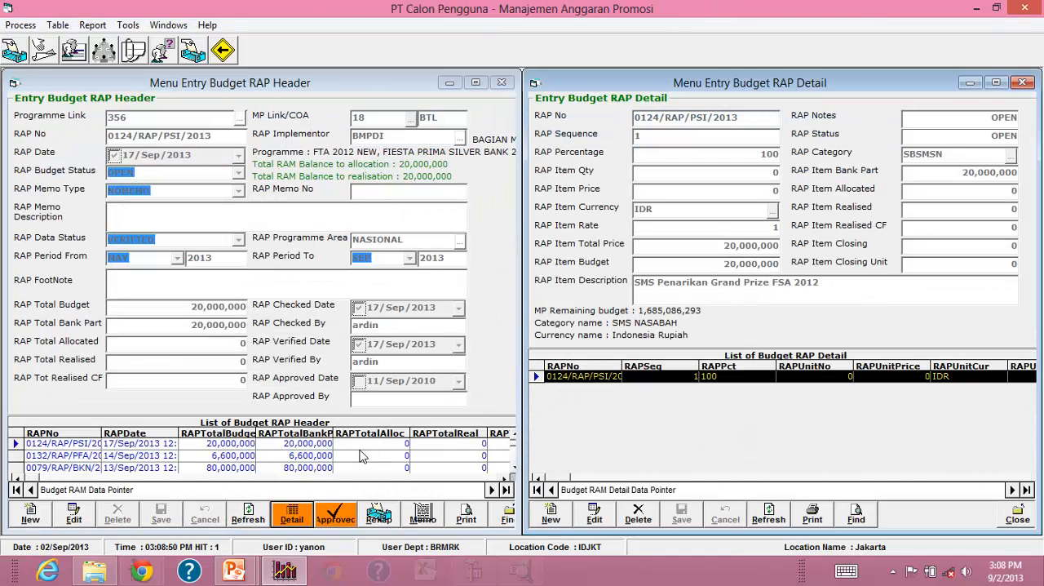
click(360, 457)
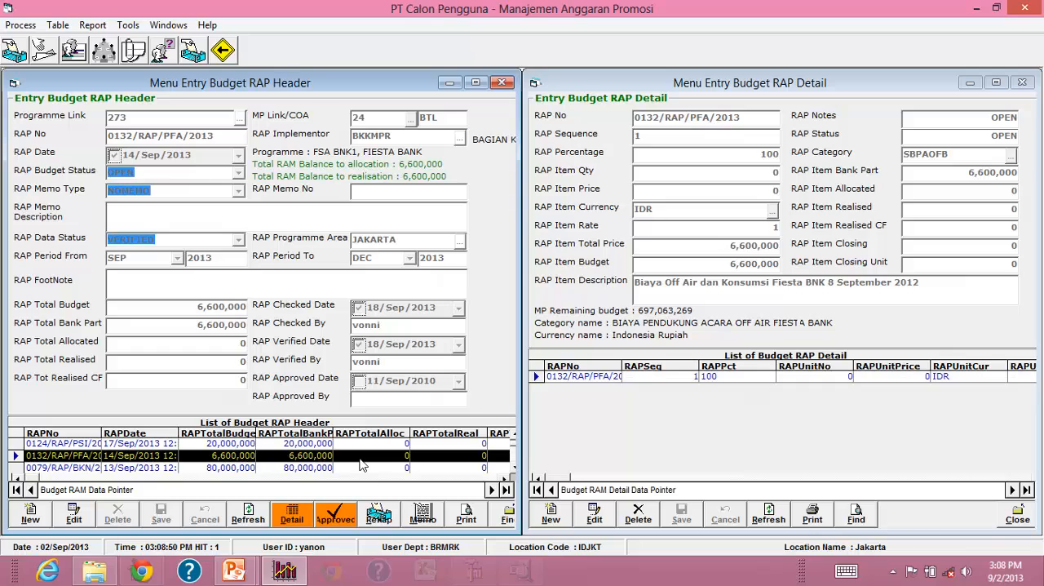
scroll(363, 465, down, 4)
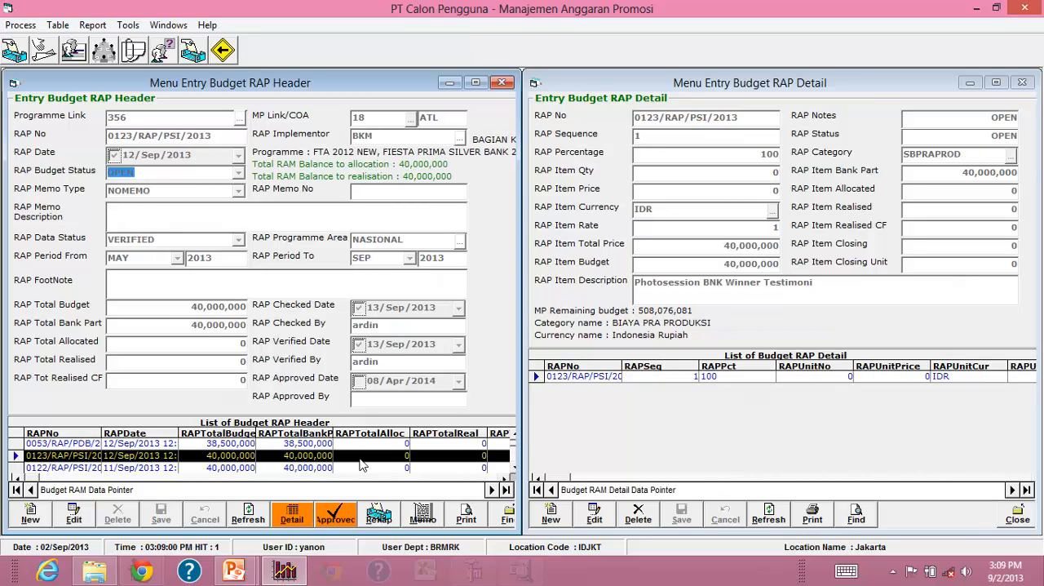
scroll(363, 465, down, 5)
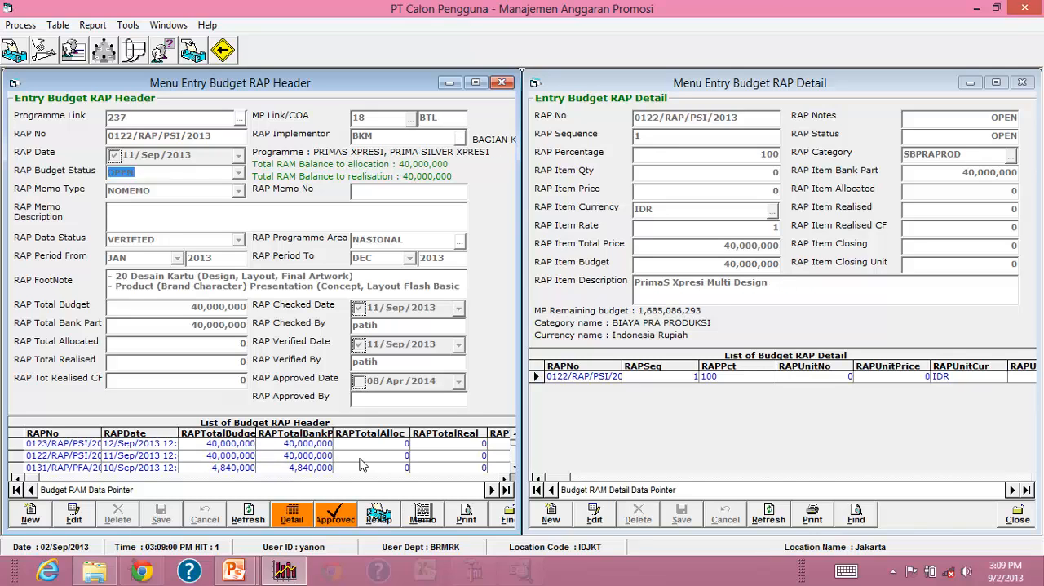
scroll(363, 465, down, 4)
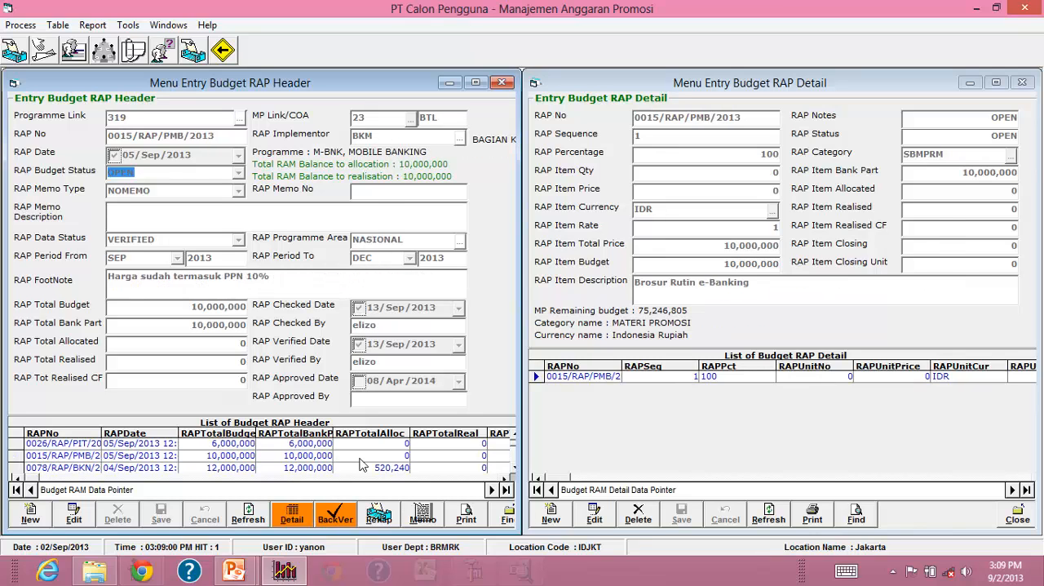
scroll(362, 465, down, 4)
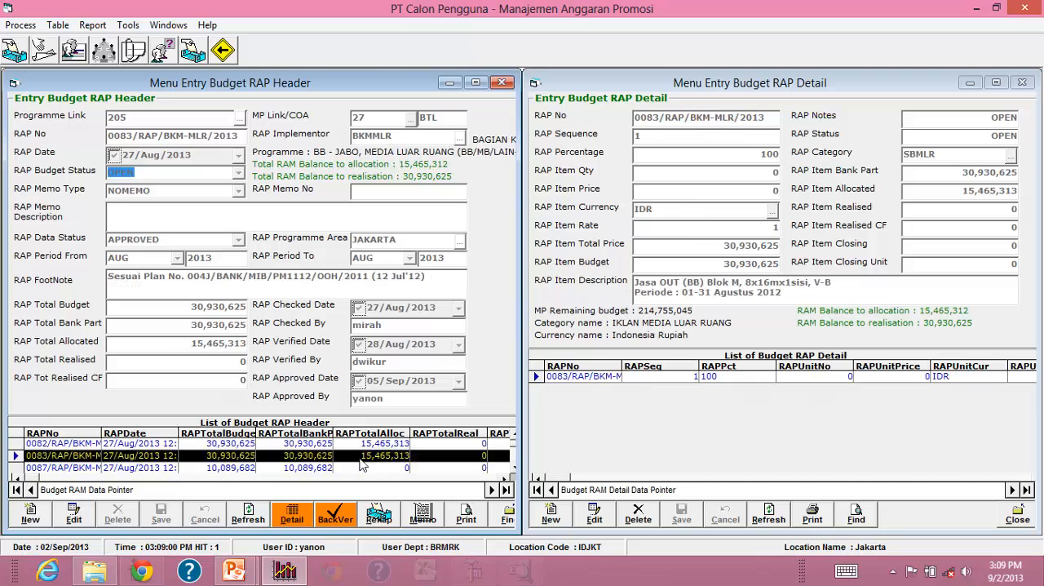
scroll(363, 465, down, 4)
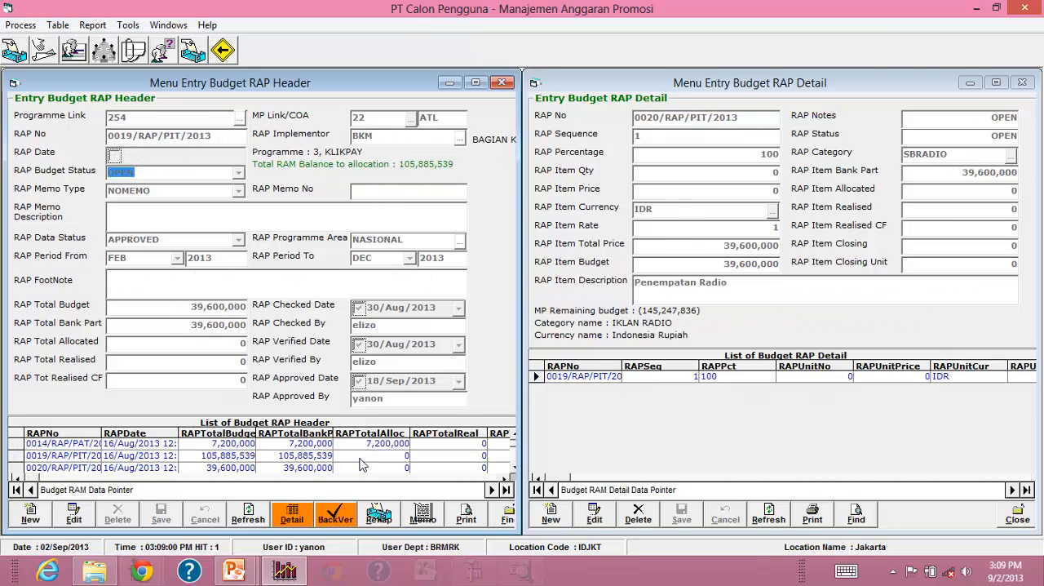
scroll(363, 465, down, 4)
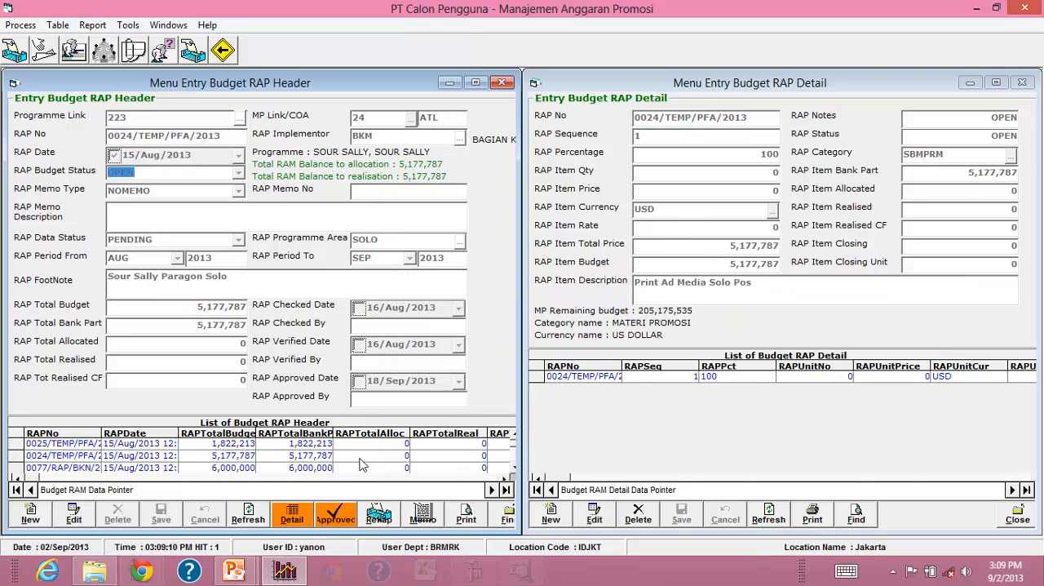
scroll(363, 465, down, 4)
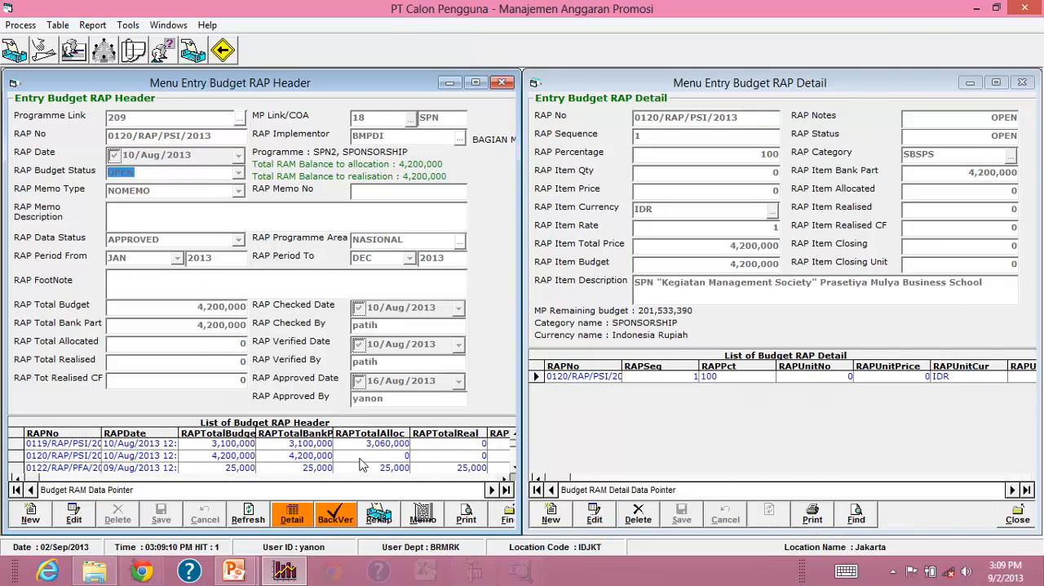
scroll(362, 465, down, 2)
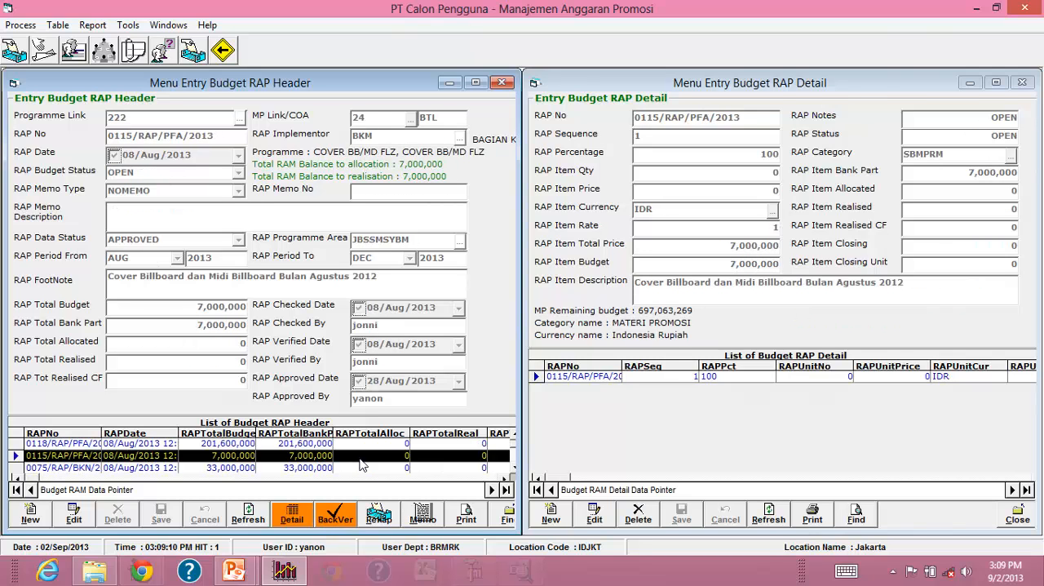
scroll(362, 465, up, 1)
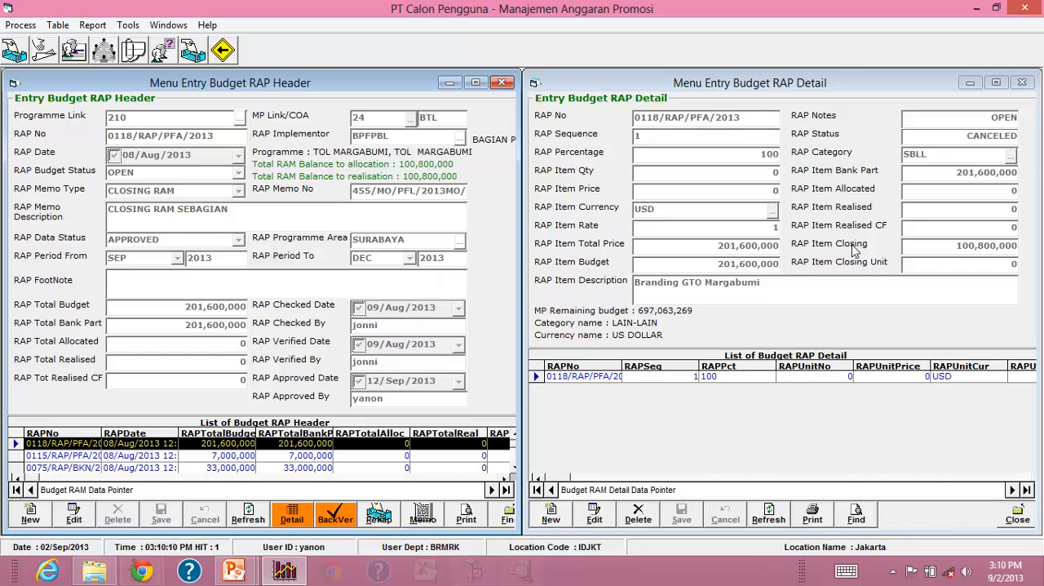
click(1018, 520)
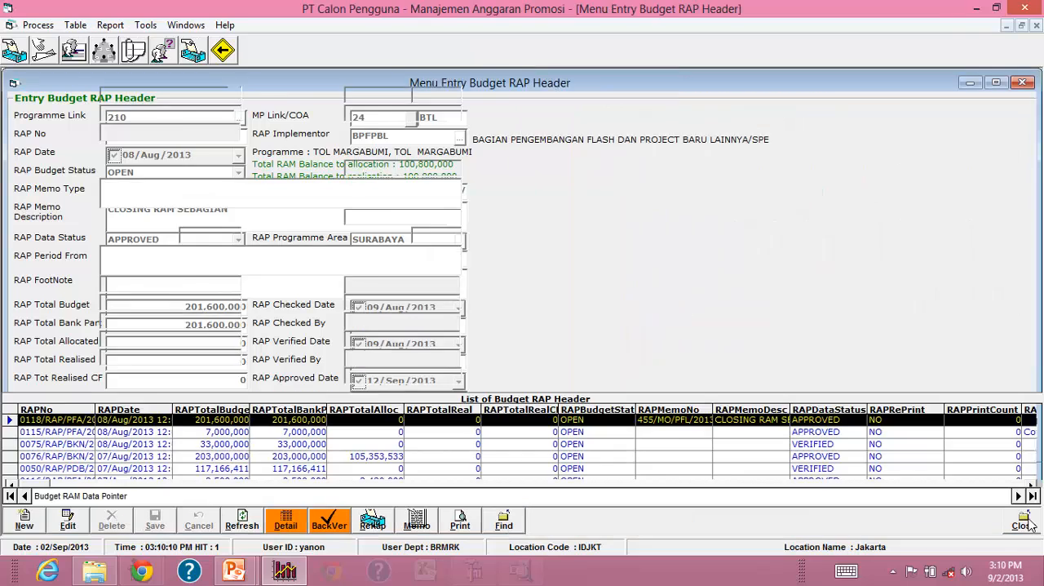
click(1019, 520)
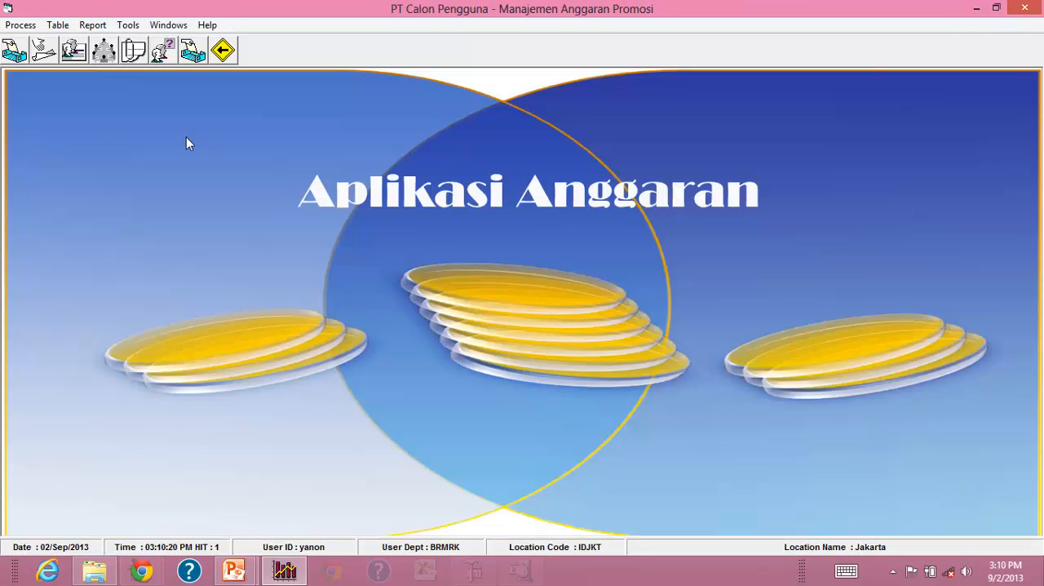
Open the Memo MP form, show the budget memo for the PAT ATL budget line, and close both forms.
click(20, 31)
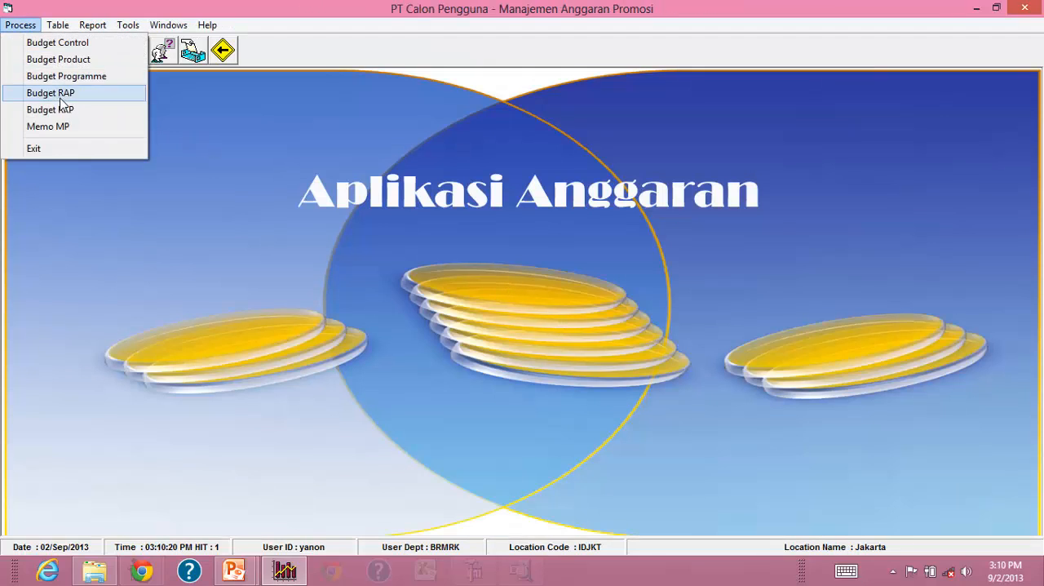
click(63, 132)
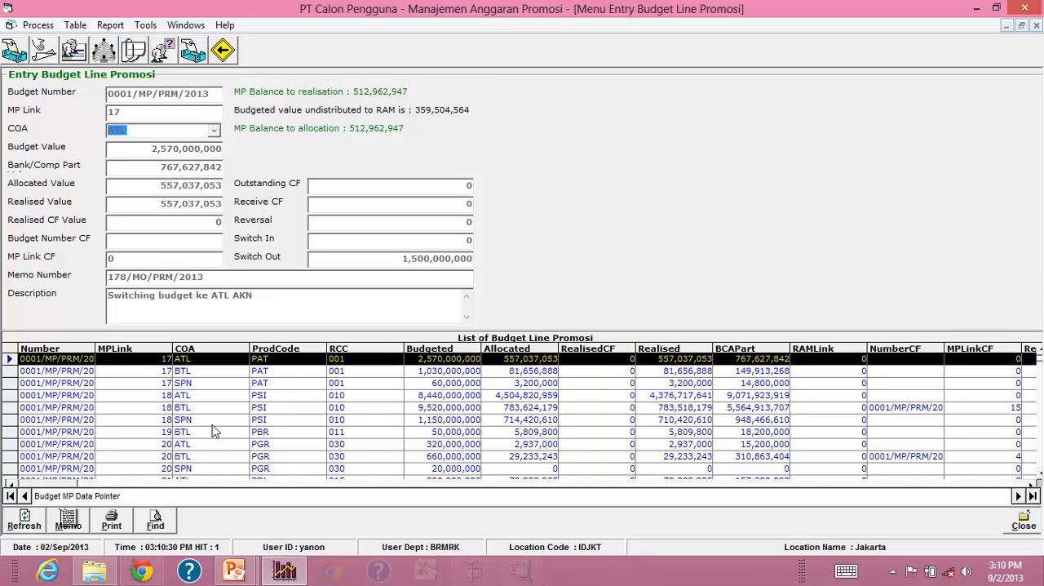
click(68, 519)
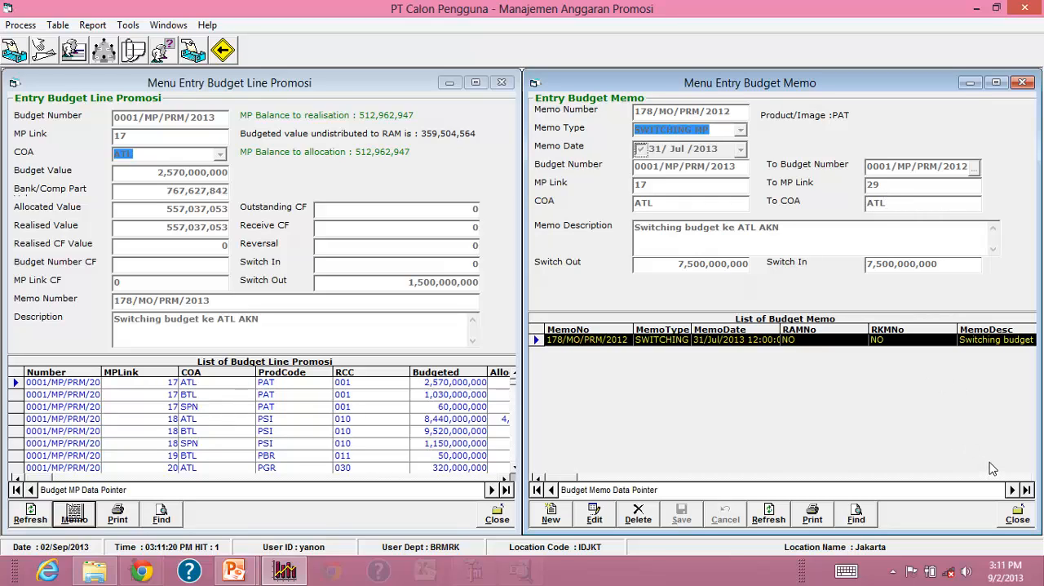
click(1018, 519)
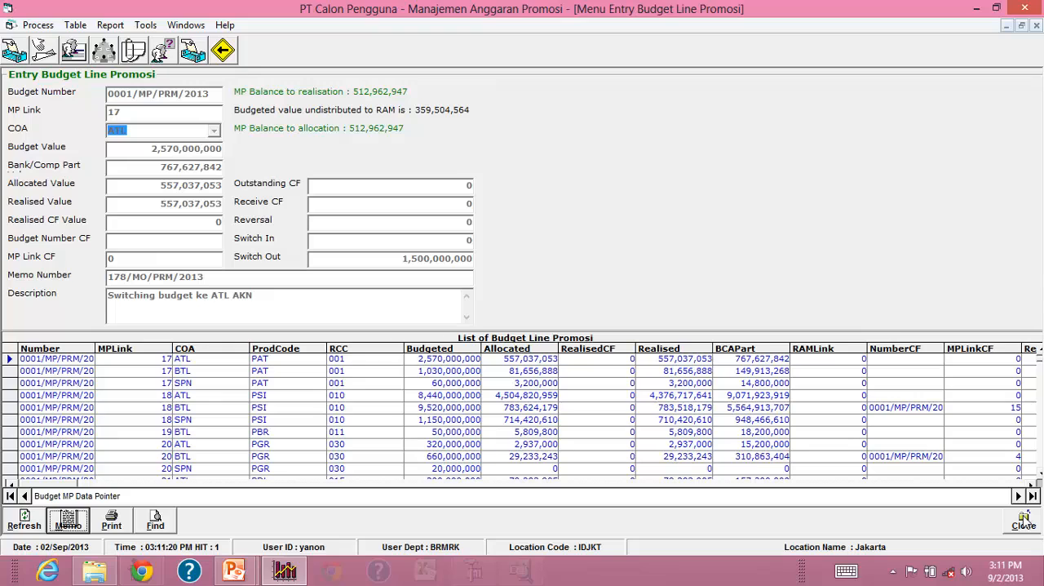
click(1021, 519)
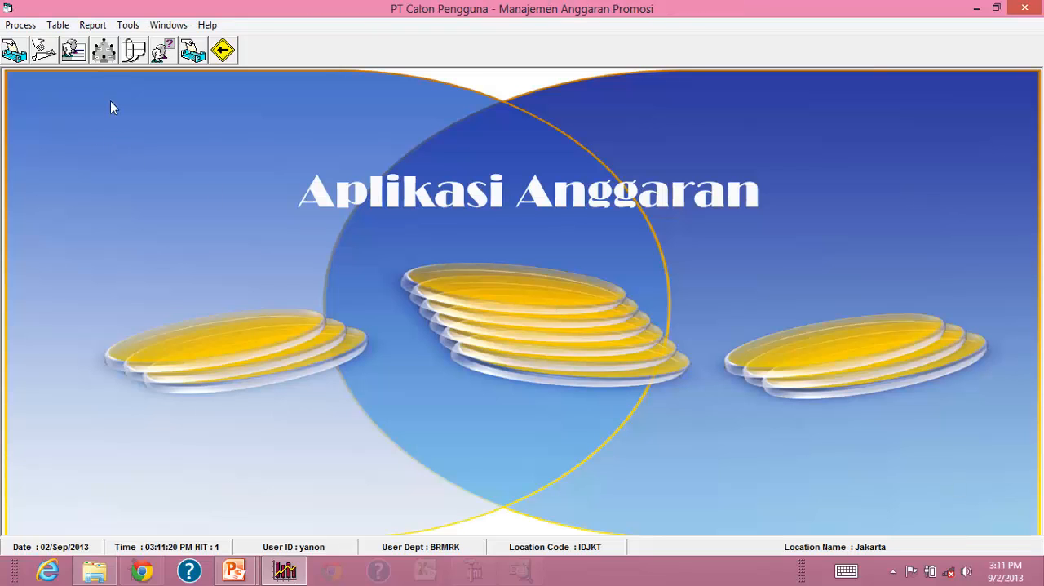
click(98, 26)
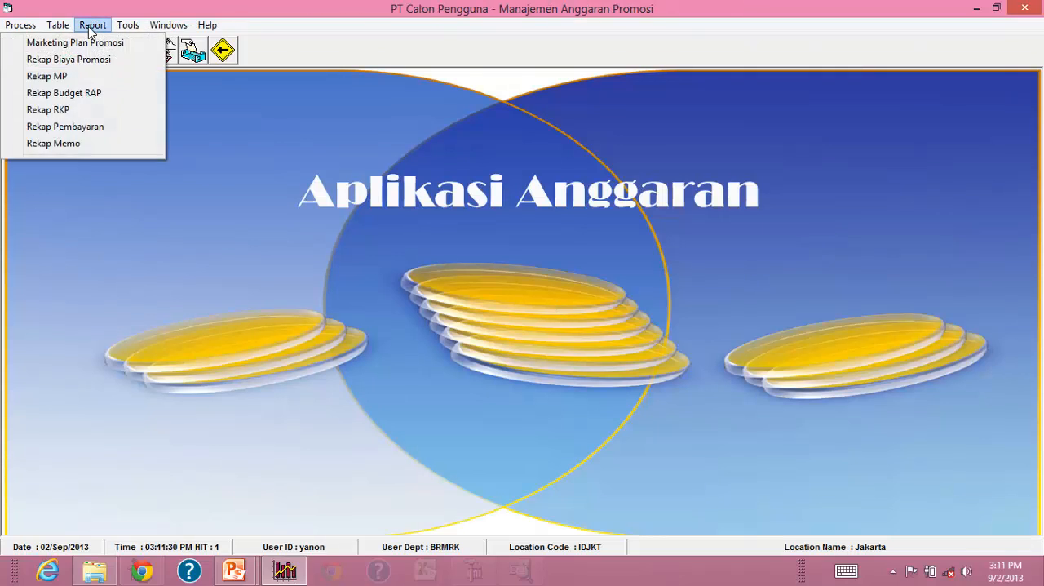
mouse_move(125, 27)
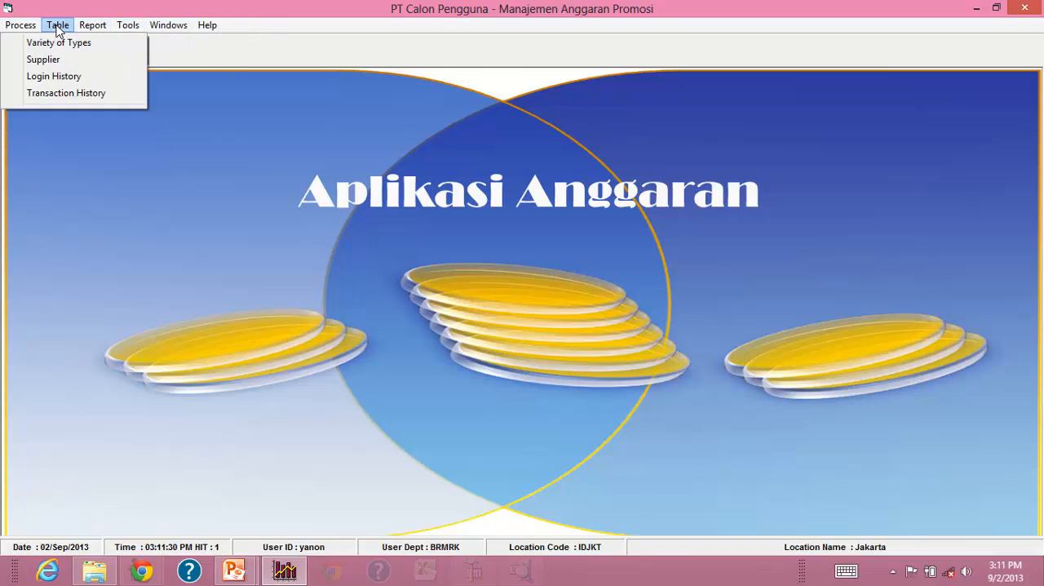
mouse_move(34, 30)
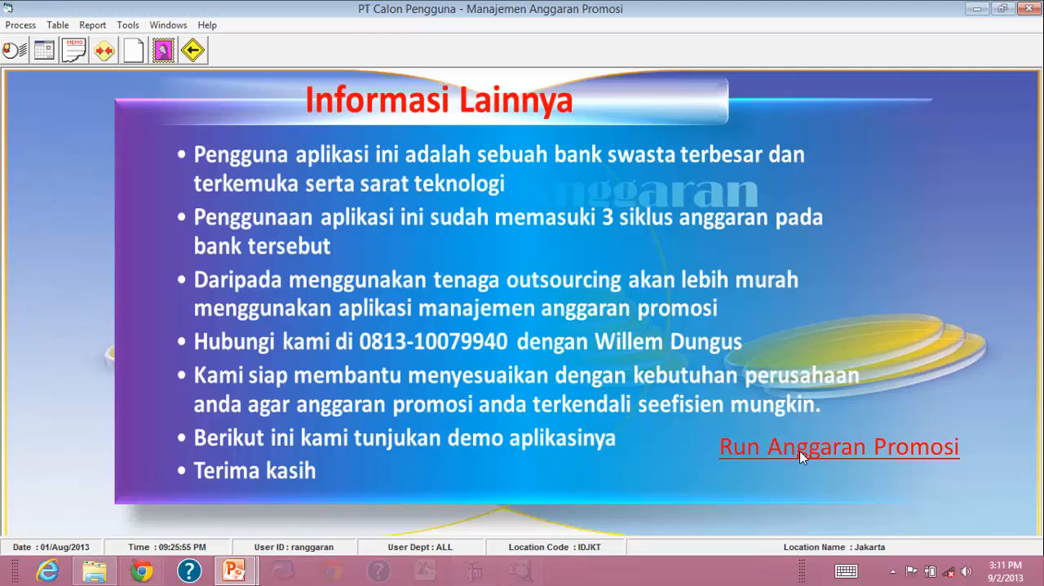
Launch the promotion budget application and log in with the BPDT user's ID and account password for budget year 2012.
click(800, 451)
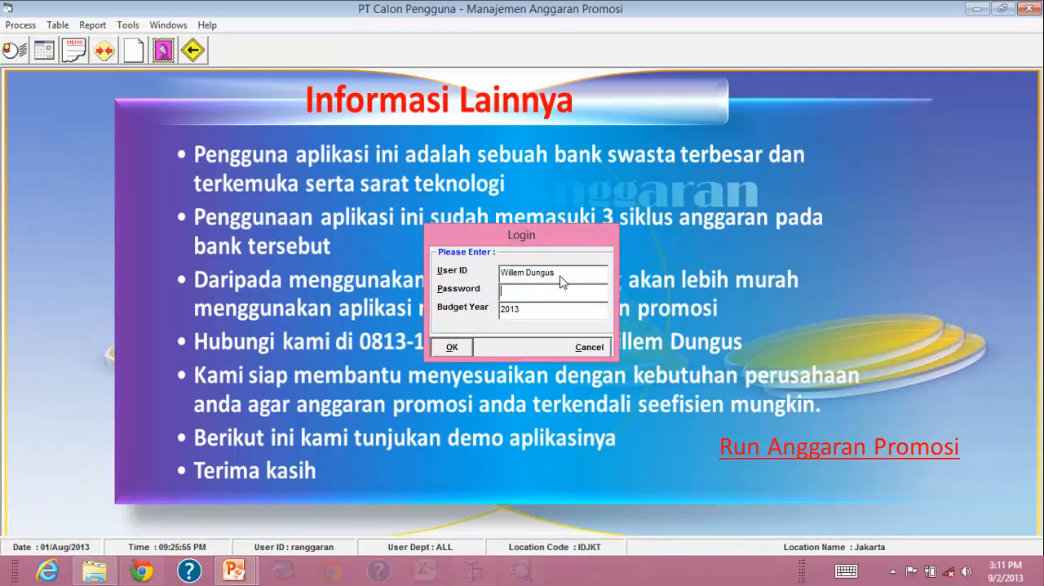
drag(563, 274, 399, 281)
text(david)
key(Tab)
text(**********)
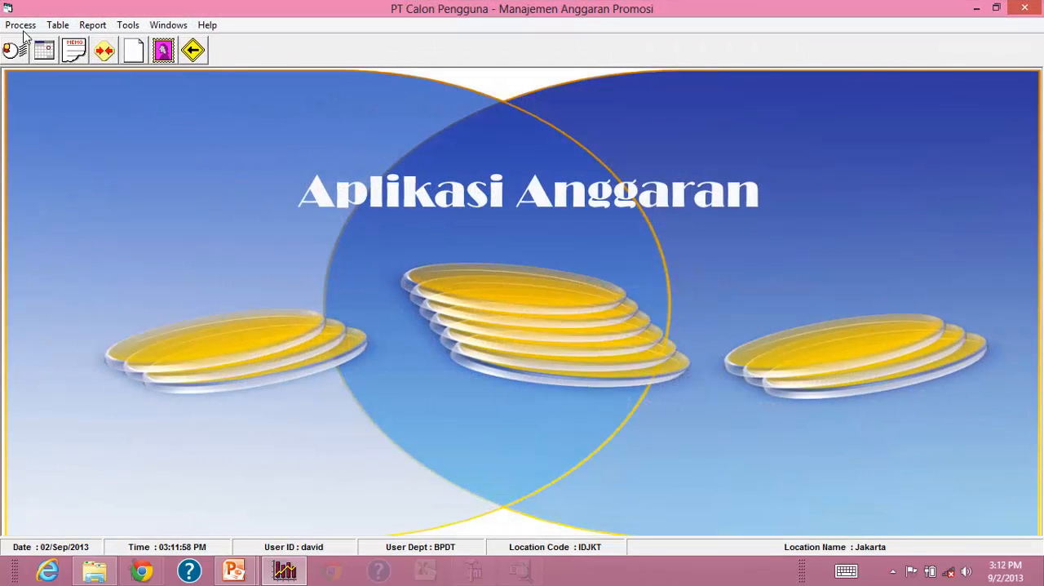
Open the Budget Product form, show the MP budget lines for product PDB, and close both forms.
click(25, 27)
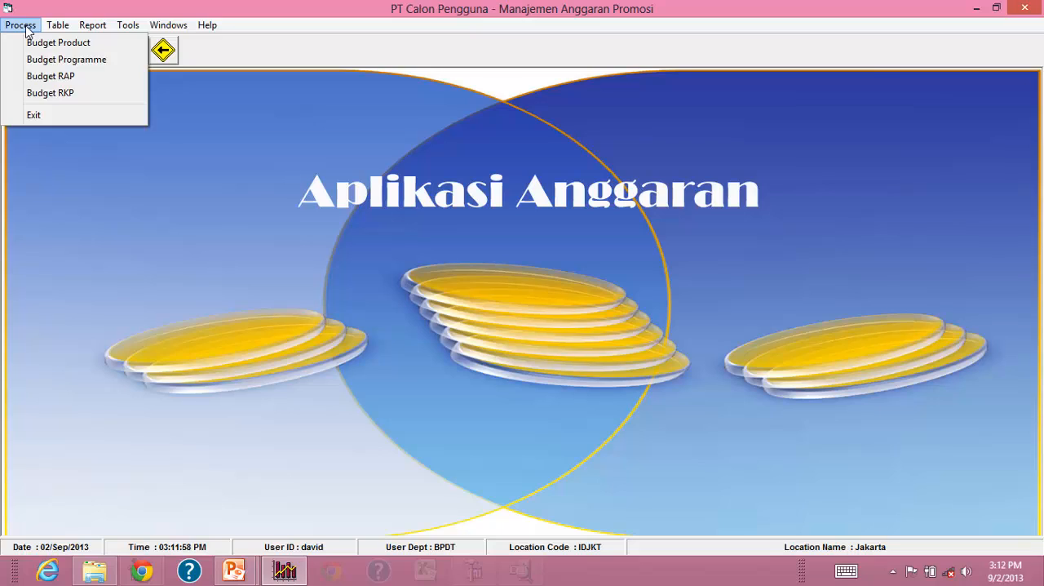
click(39, 43)
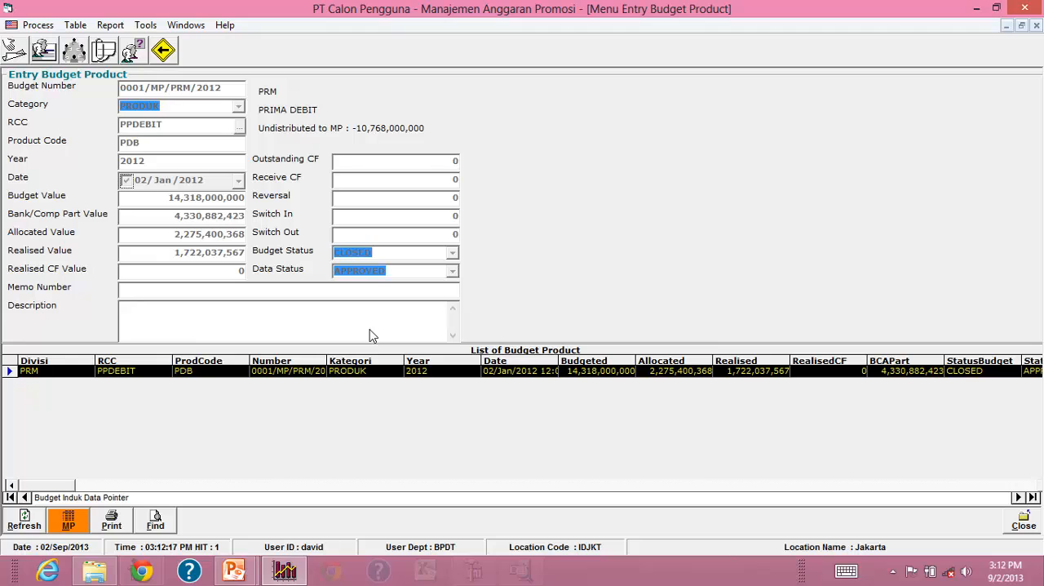
click(69, 522)
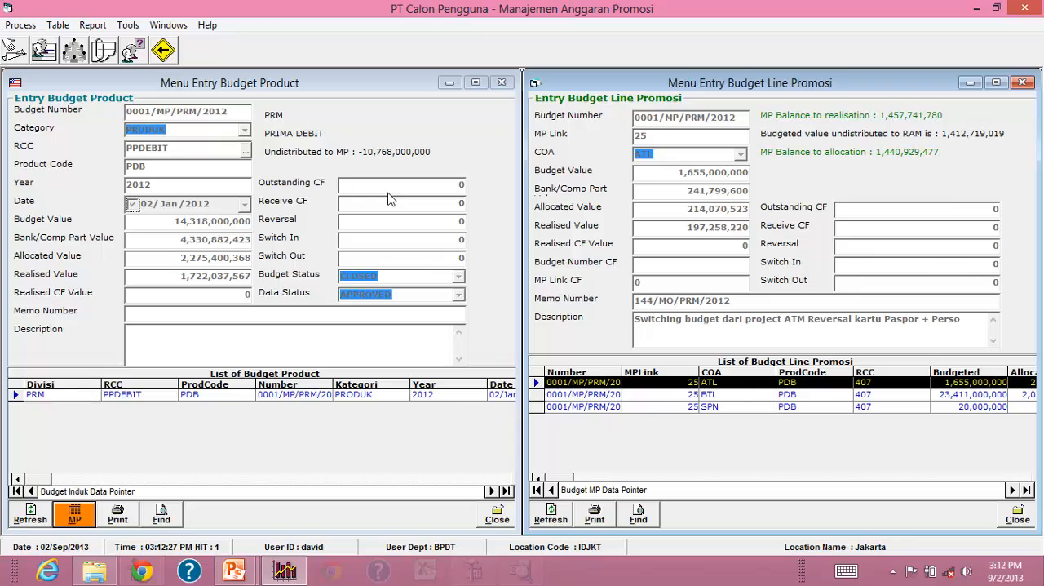
click(1030, 523)
click(1020, 519)
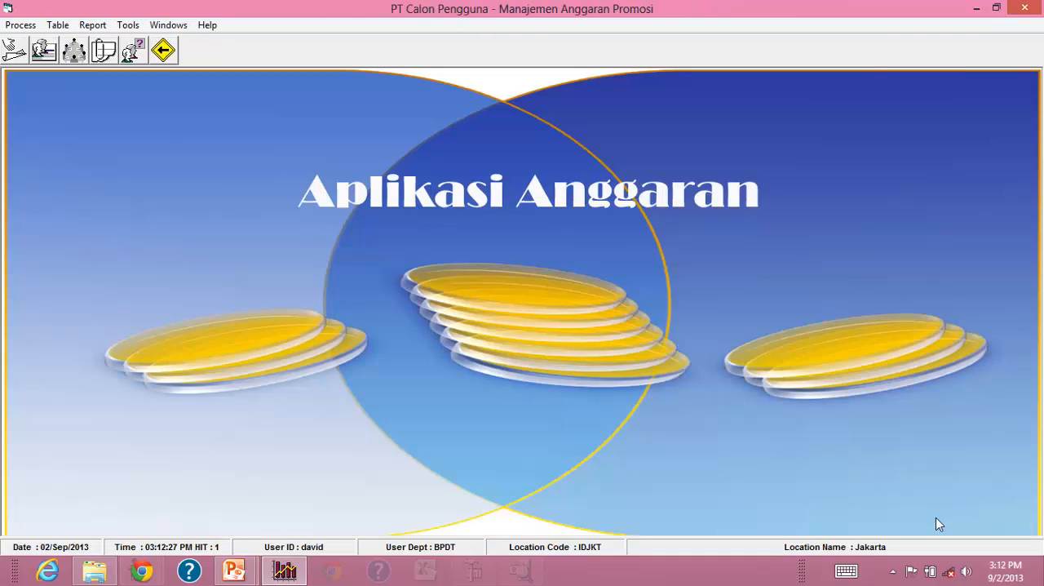
View the Budget RAP form and the Budget Product form in turn, closing each one.
click(20, 25)
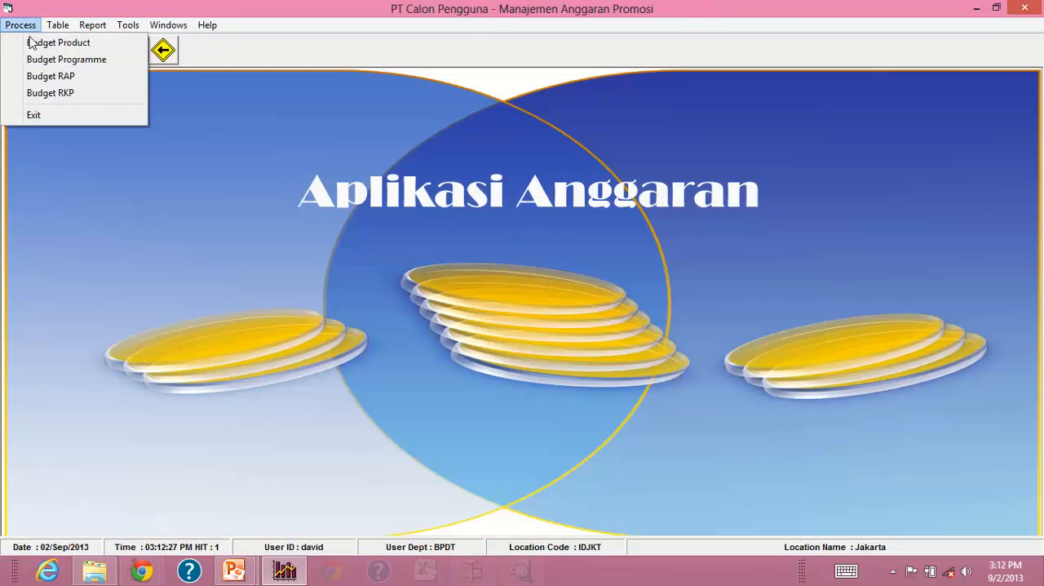
click(50, 76)
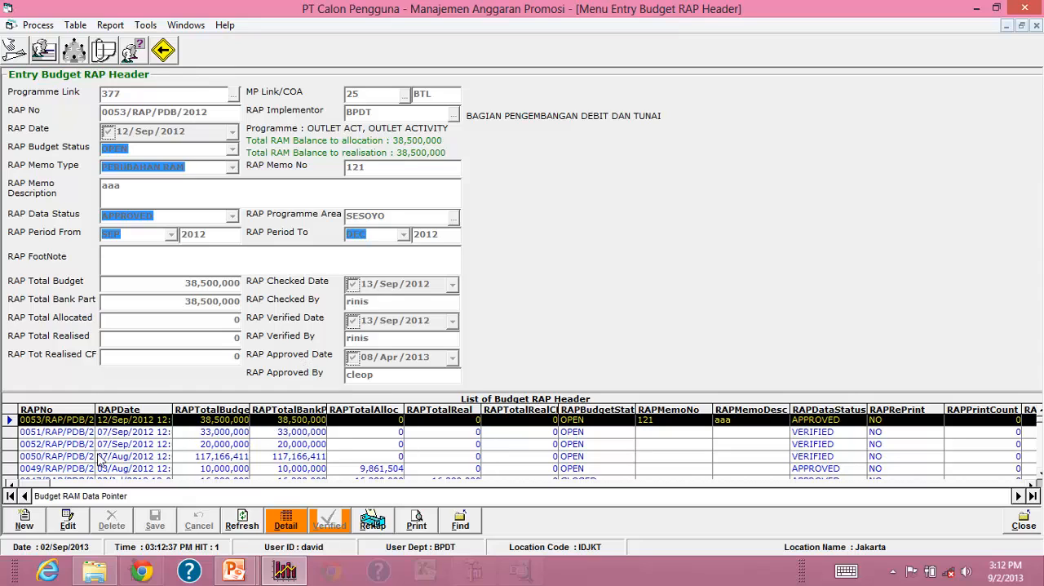
click(1022, 522)
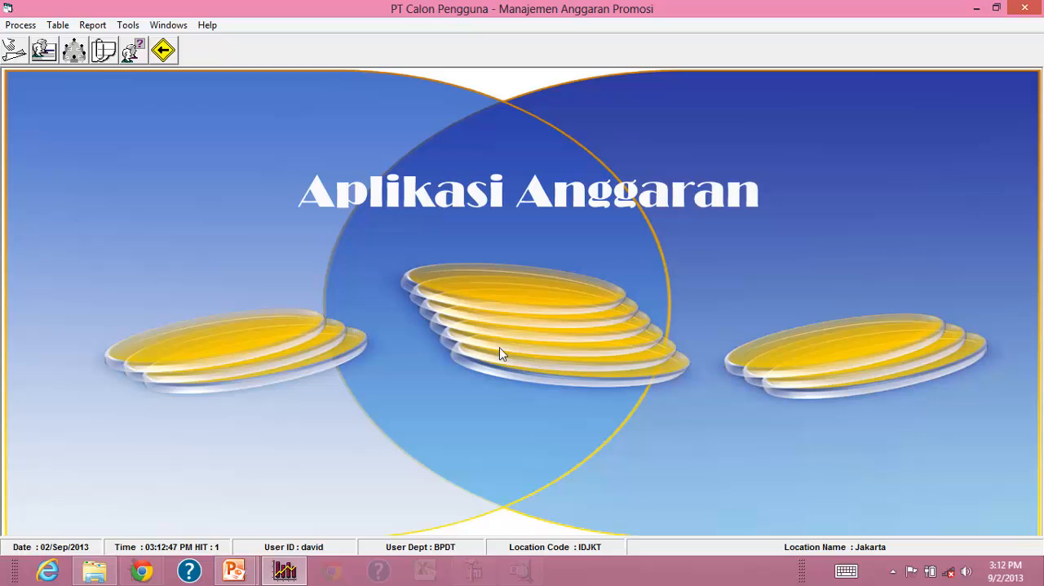
click(20, 25)
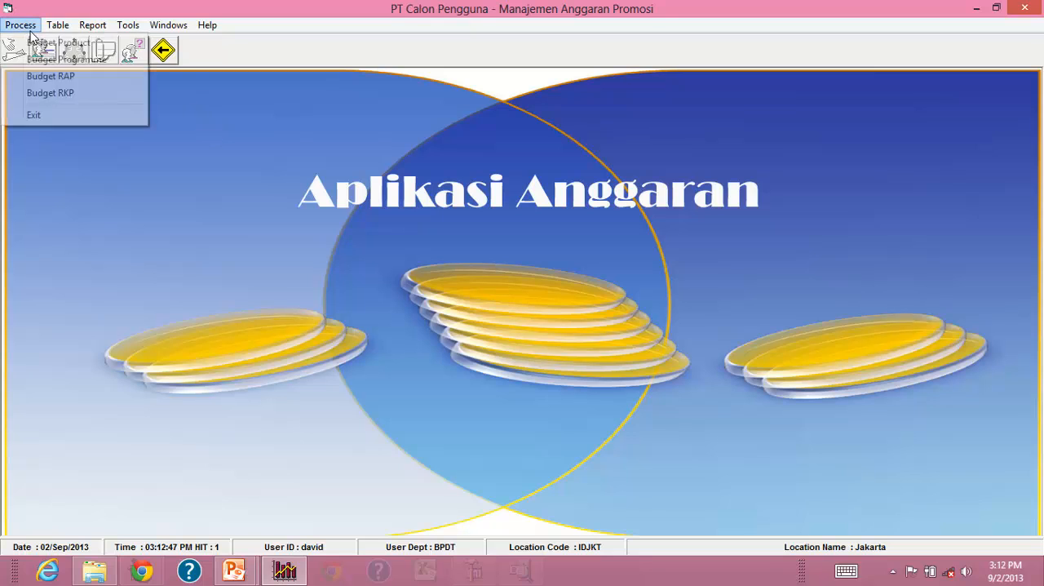
click(37, 70)
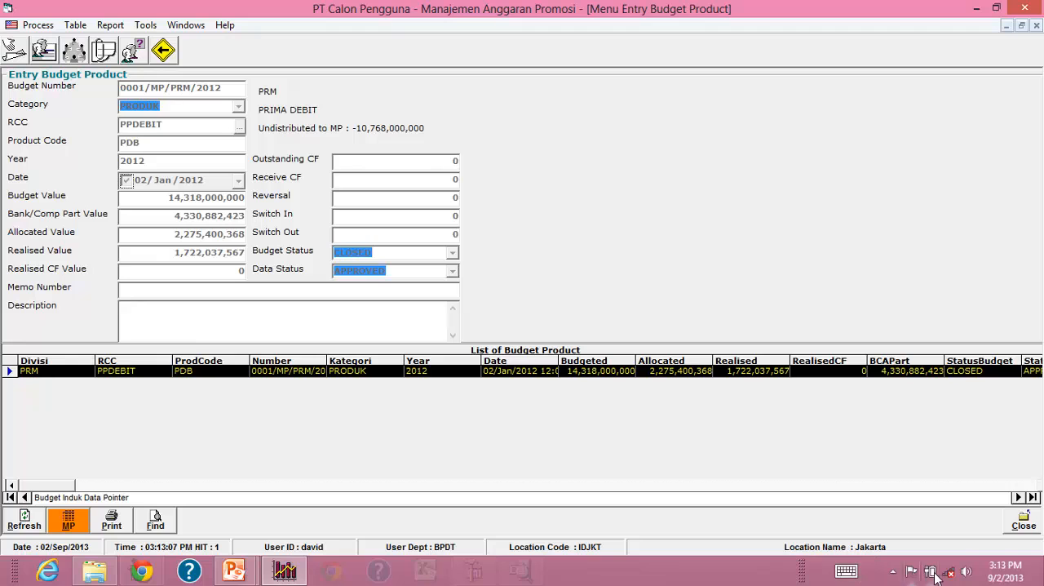
click(1022, 521)
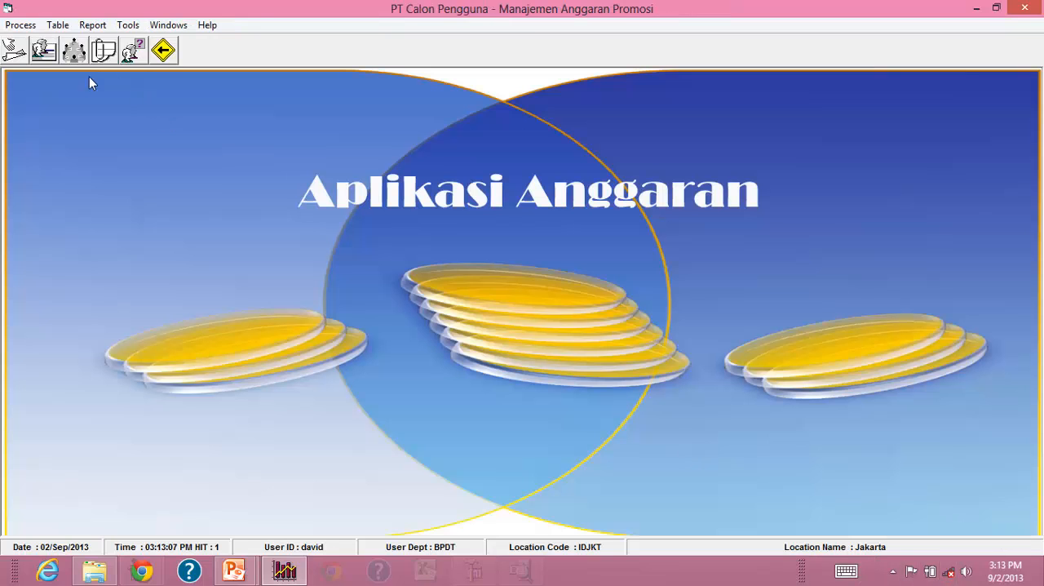
Open the Budget RAP form and try to edit approved record 0053/RAP/PDB/2012.
click(21, 24)
click(55, 79)
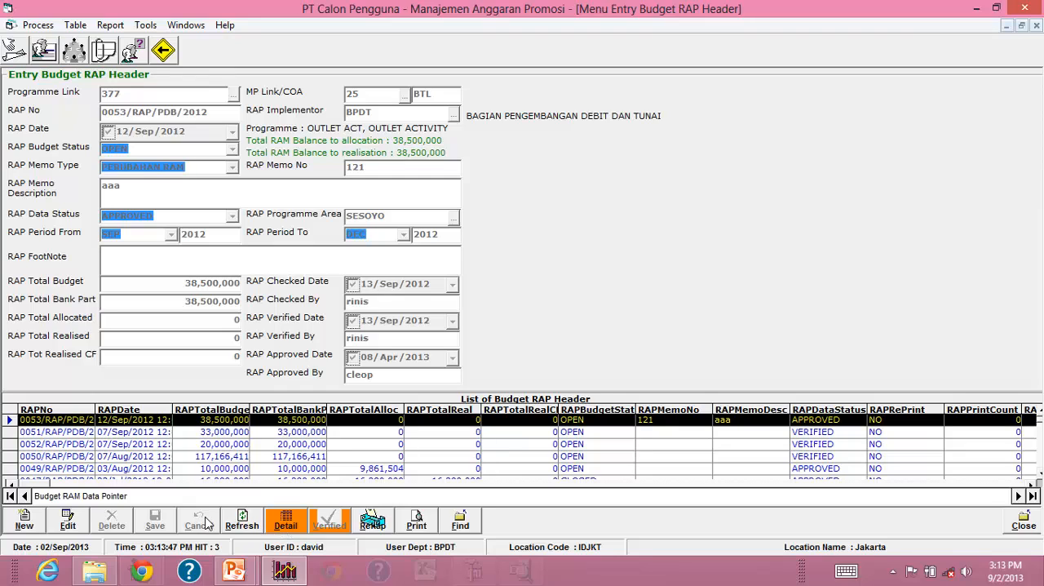
click(68, 523)
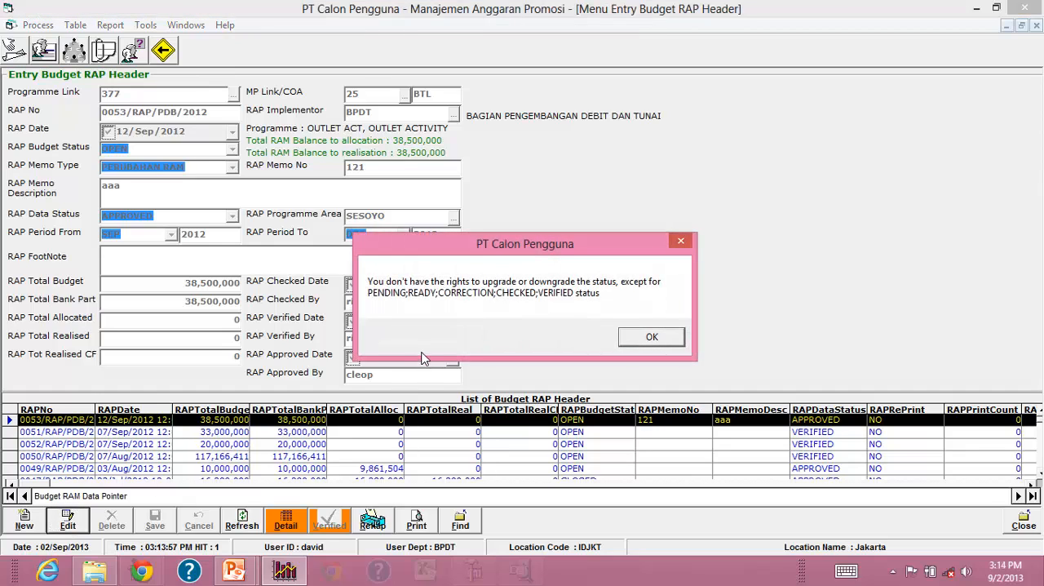
click(652, 339)
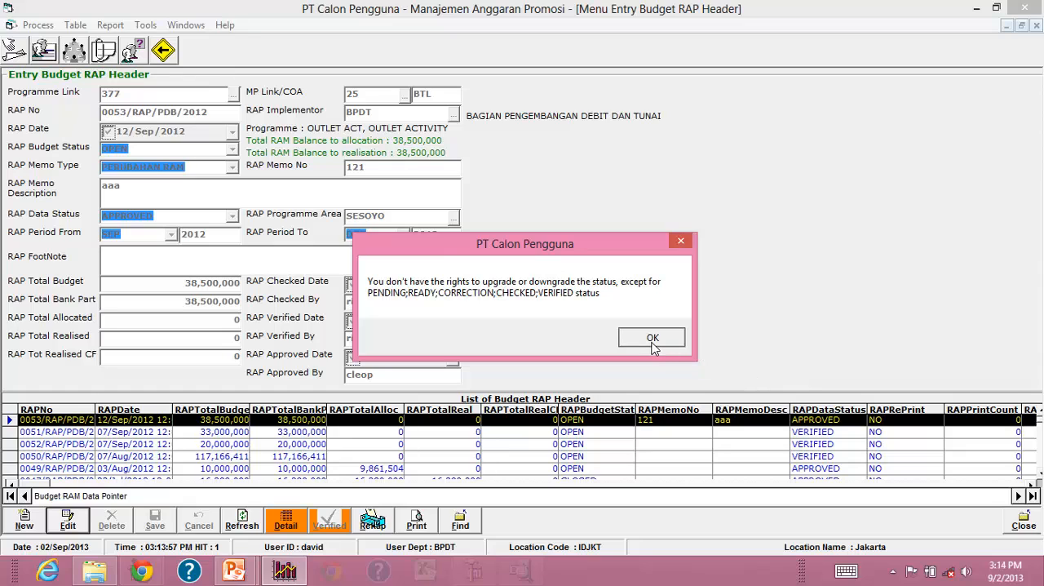
Select RAP record 0051/RAP/PDB/2012 and try to edit it.
click(214, 431)
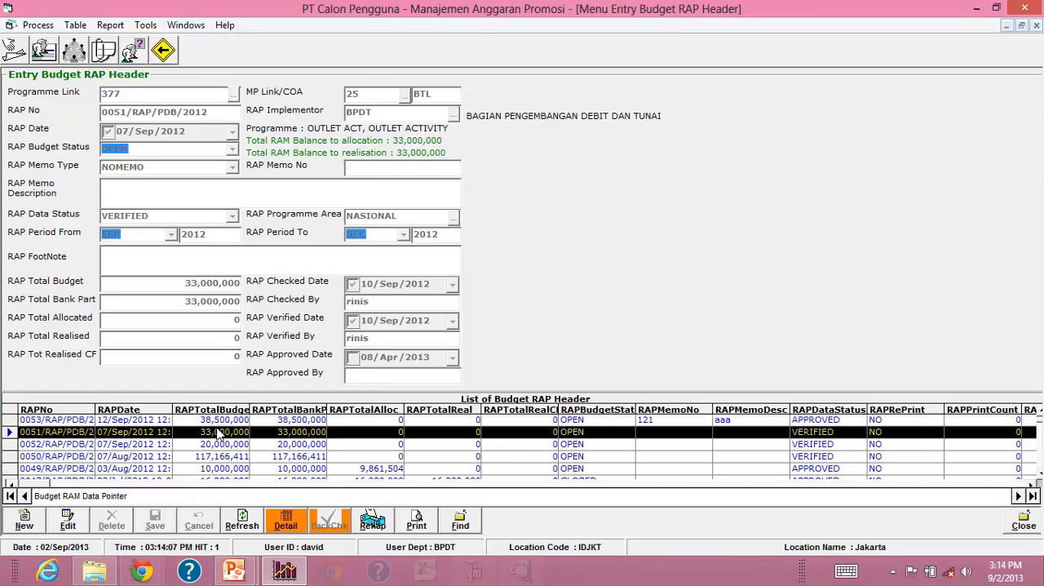
click(69, 519)
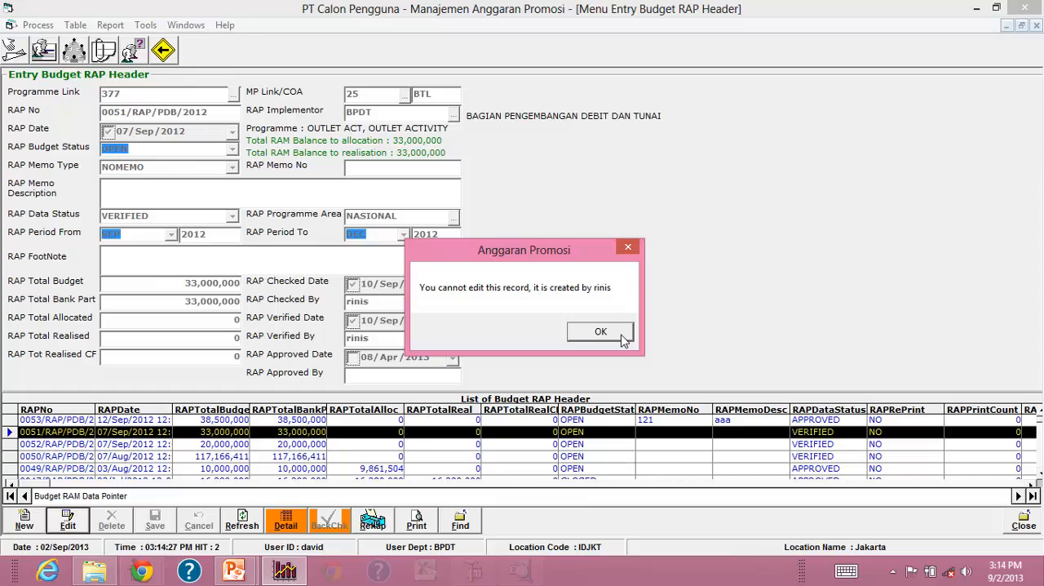
click(600, 332)
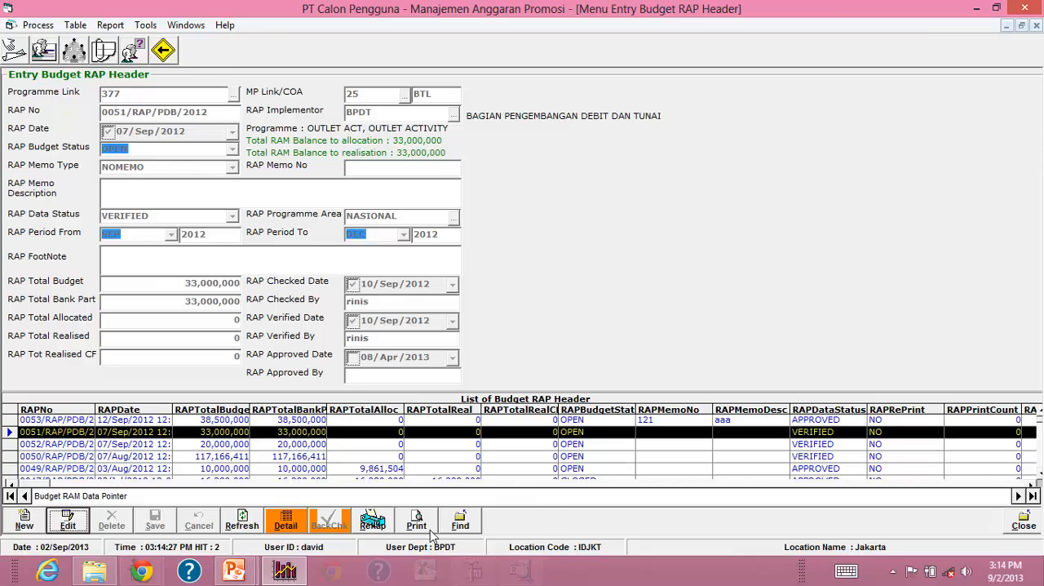
Show the RAP Detail beside the header list and browse the records to 0042/RAP/PDB/2012.
click(285, 526)
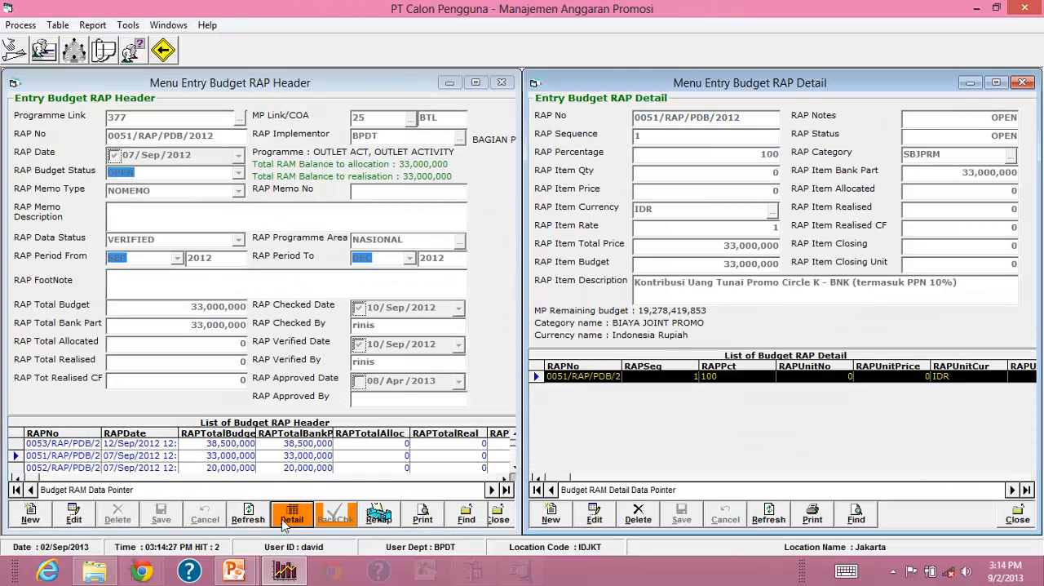
click(315, 453)
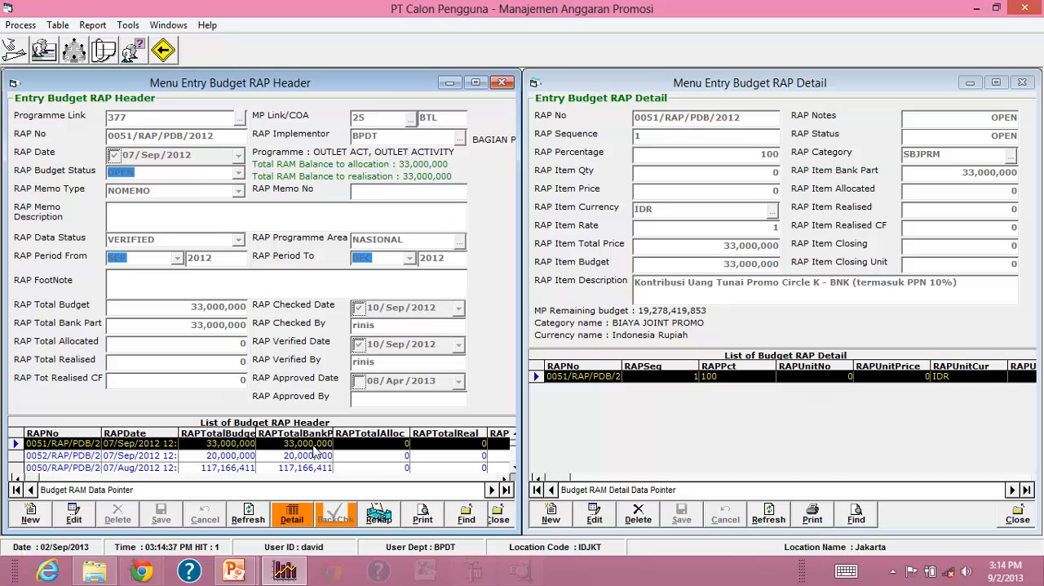
scroll(314, 453, down, 4)
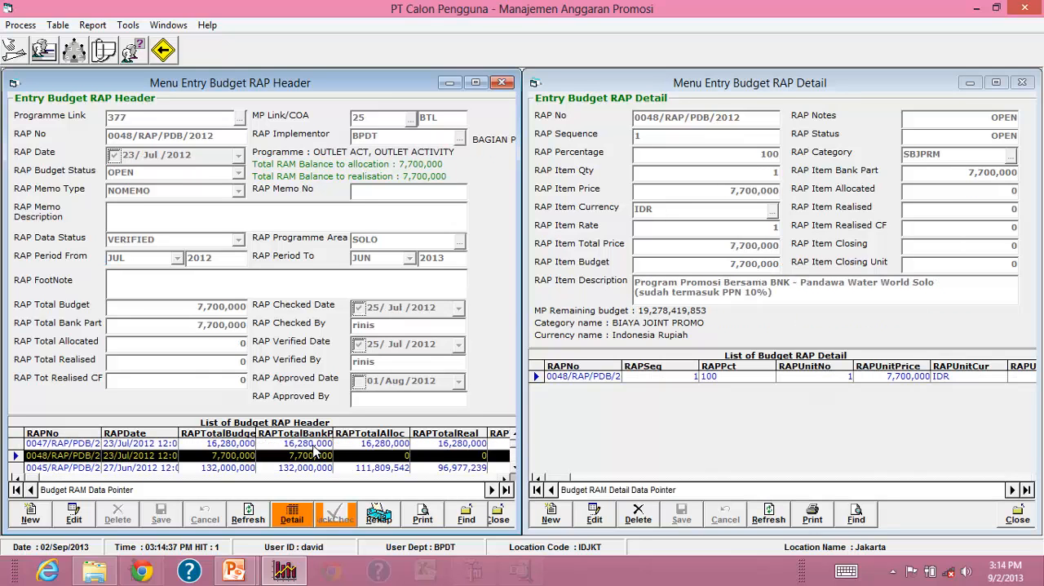
scroll(314, 453, down, 2)
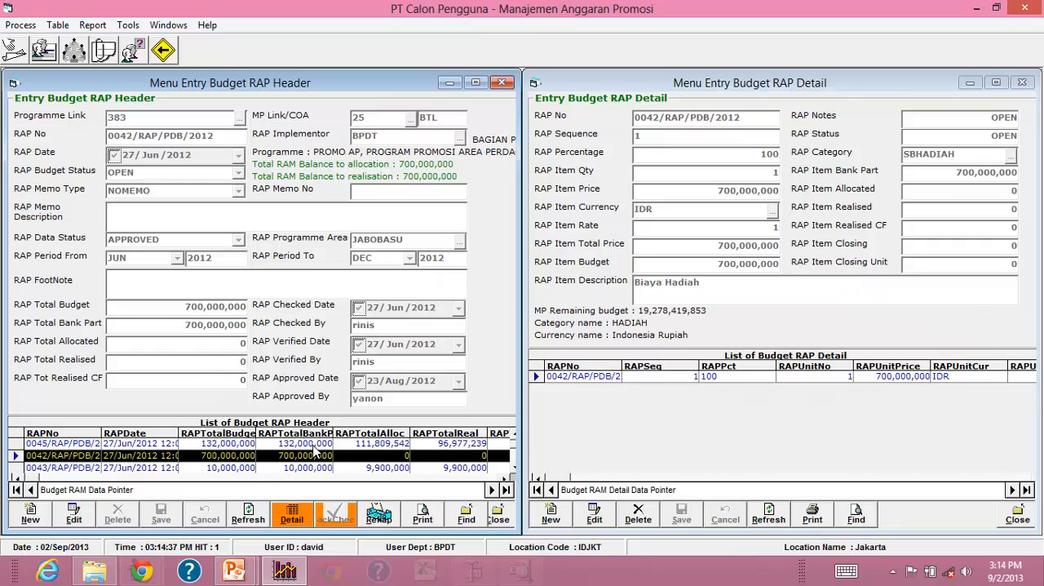
View the help topic on RAM entry, close it, and close the RAP Detail and Header forms.
key(F1)
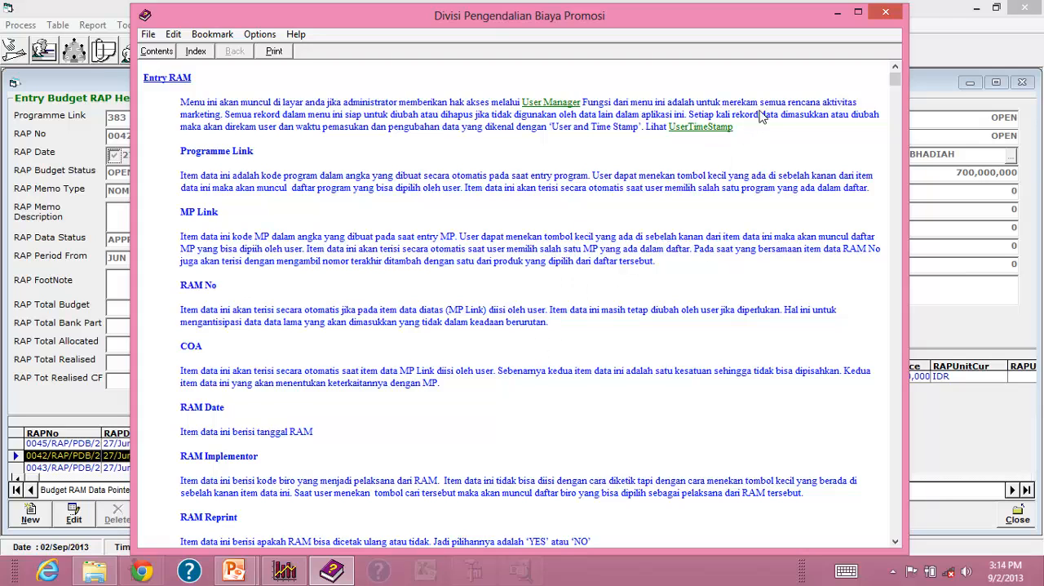
click(886, 14)
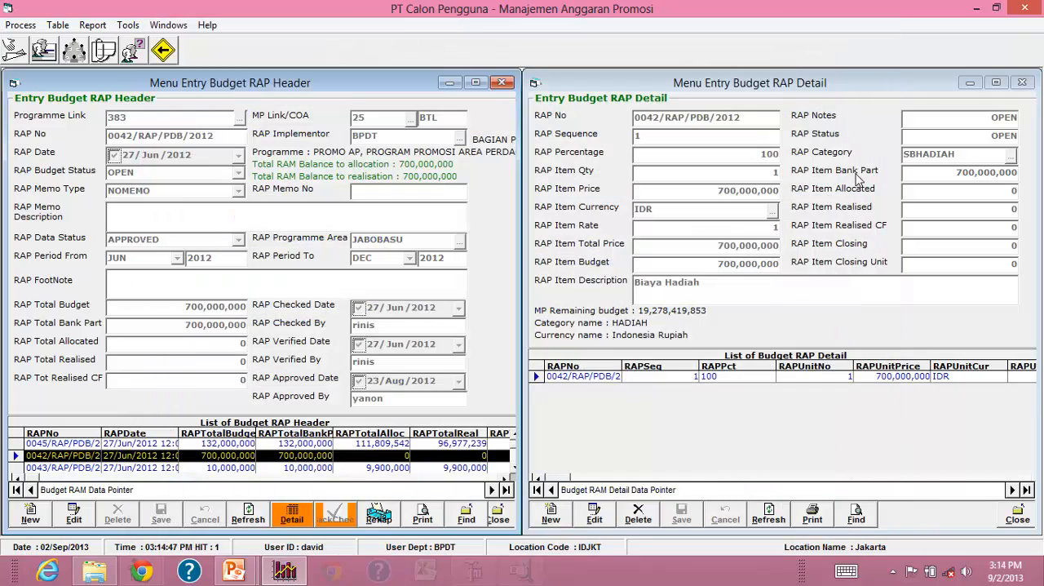
click(1018, 520)
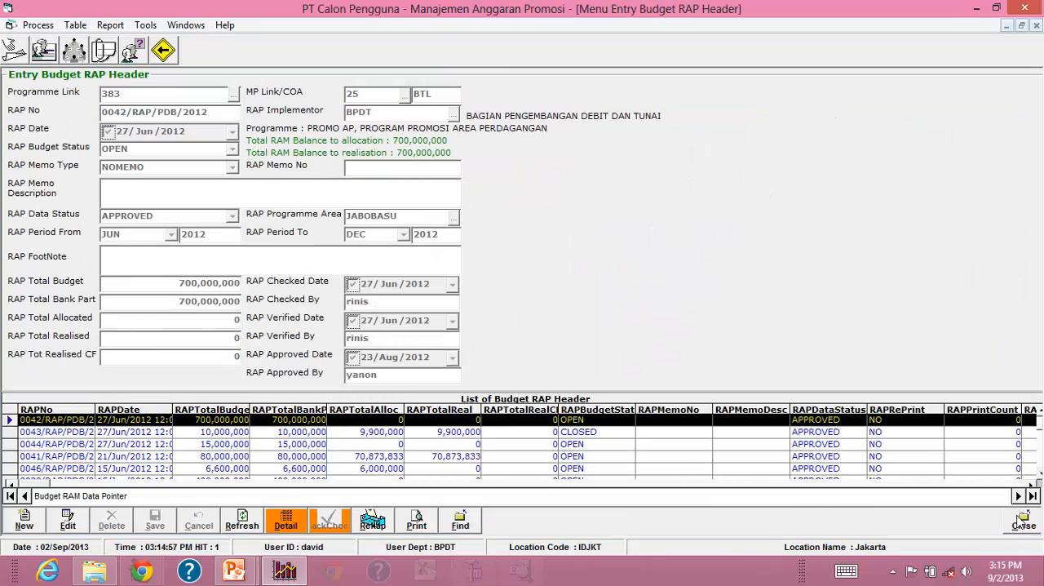
click(1023, 522)
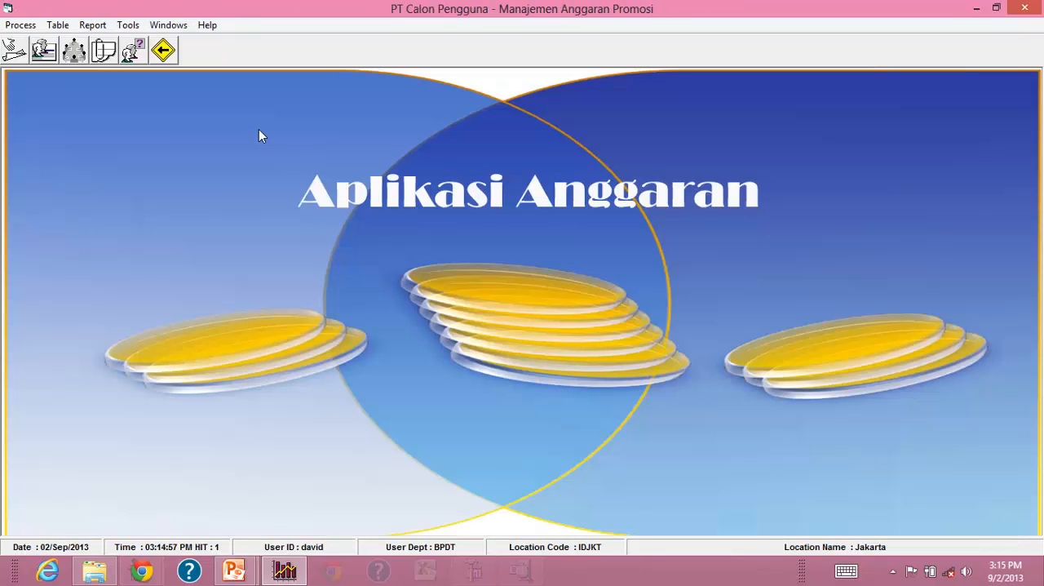
Open the Budget RAP form again and re-enter the account password at the login prompt.
click(57, 24)
mouse_move(39, 31)
mouse_move(91, 31)
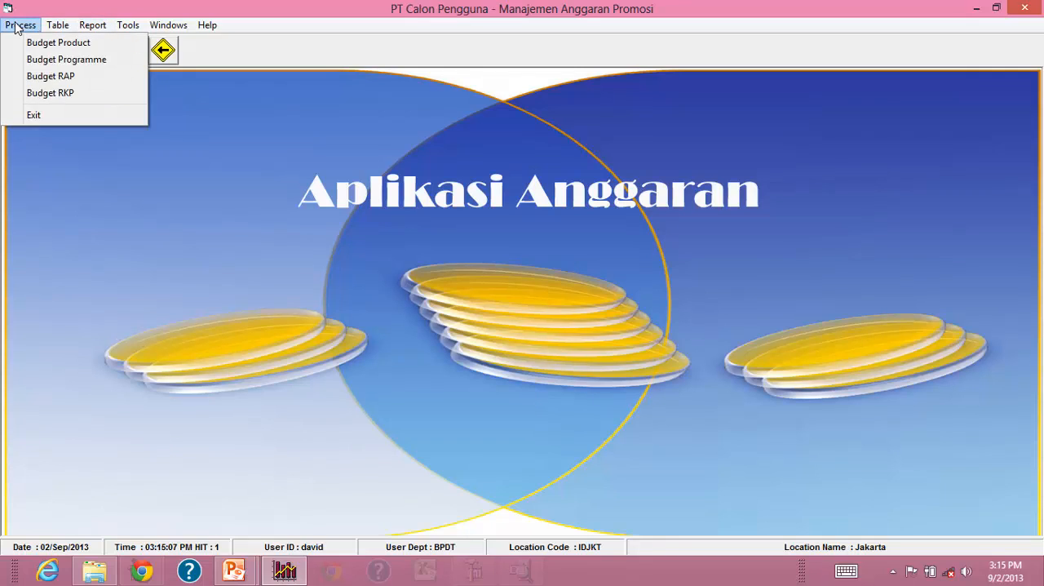
click(54, 76)
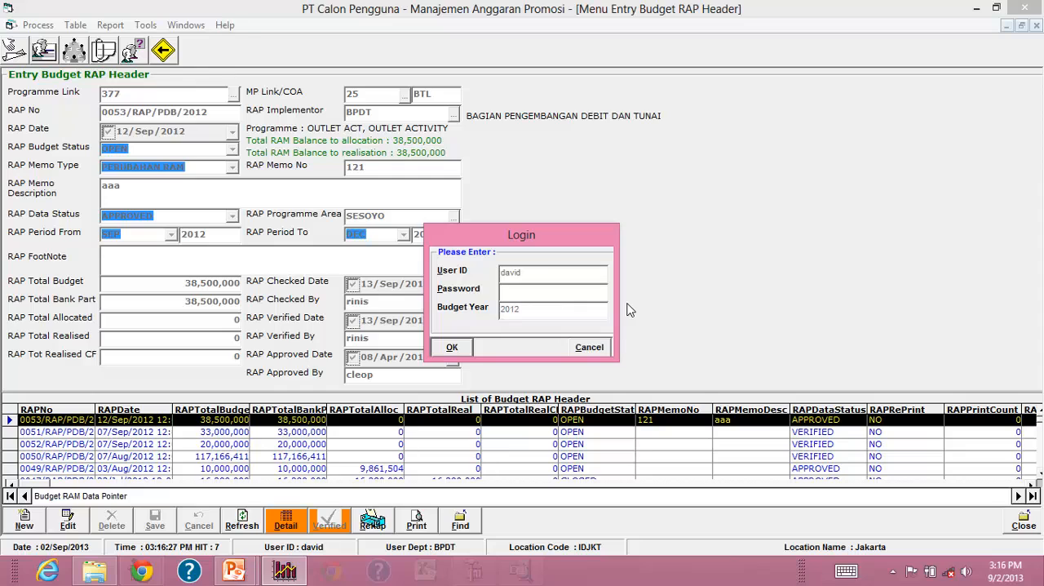
text(123*******)
key(Return)
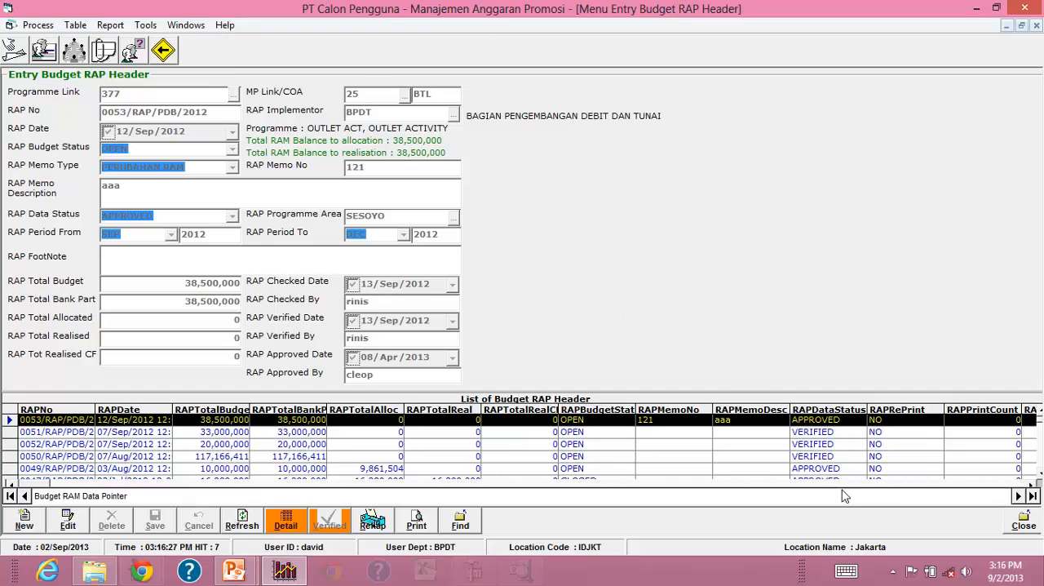
Close the Budget RAP form and exit the application.
click(1021, 526)
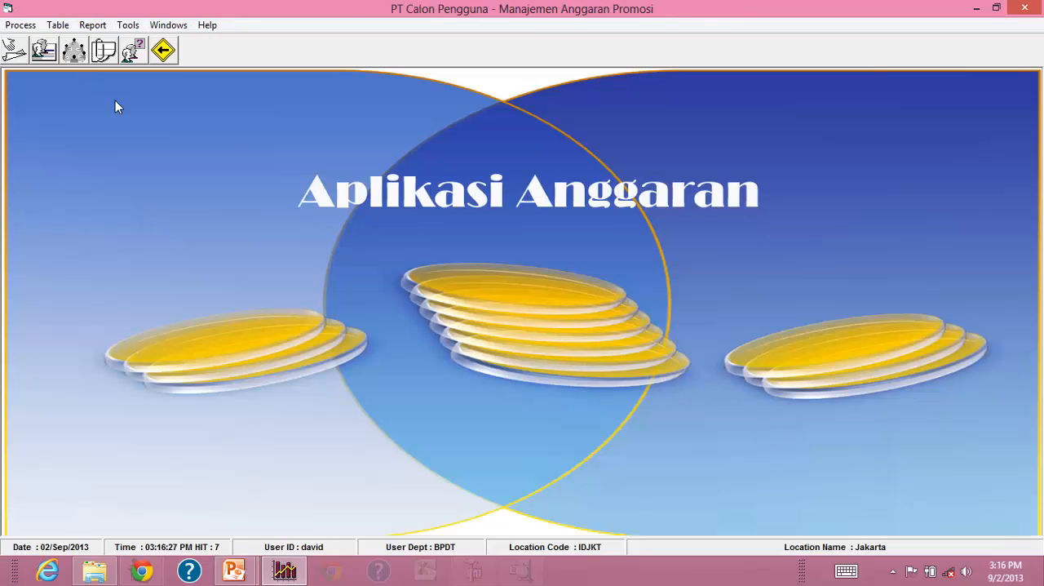
click(31, 34)
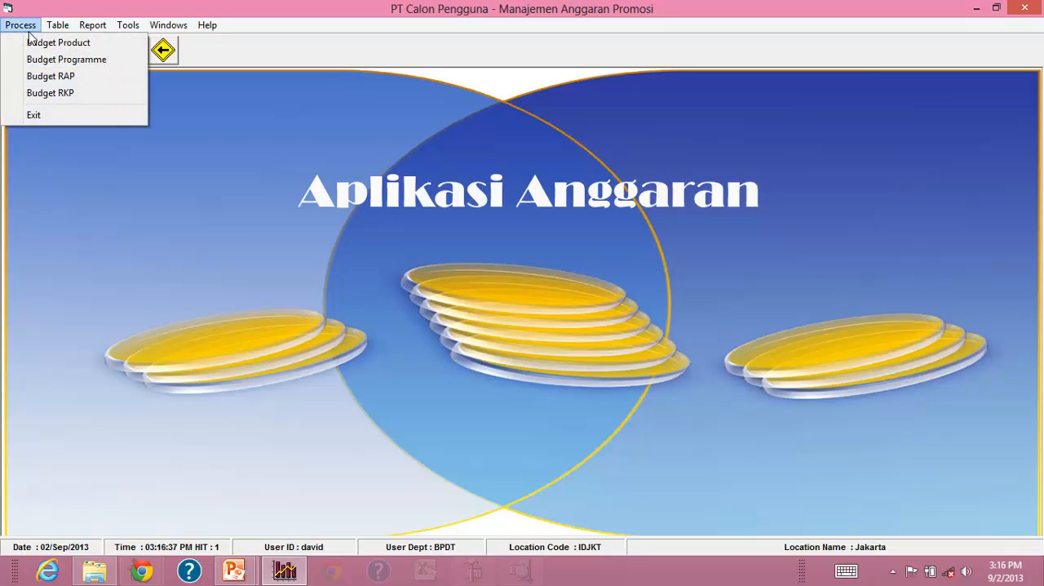
click(62, 115)
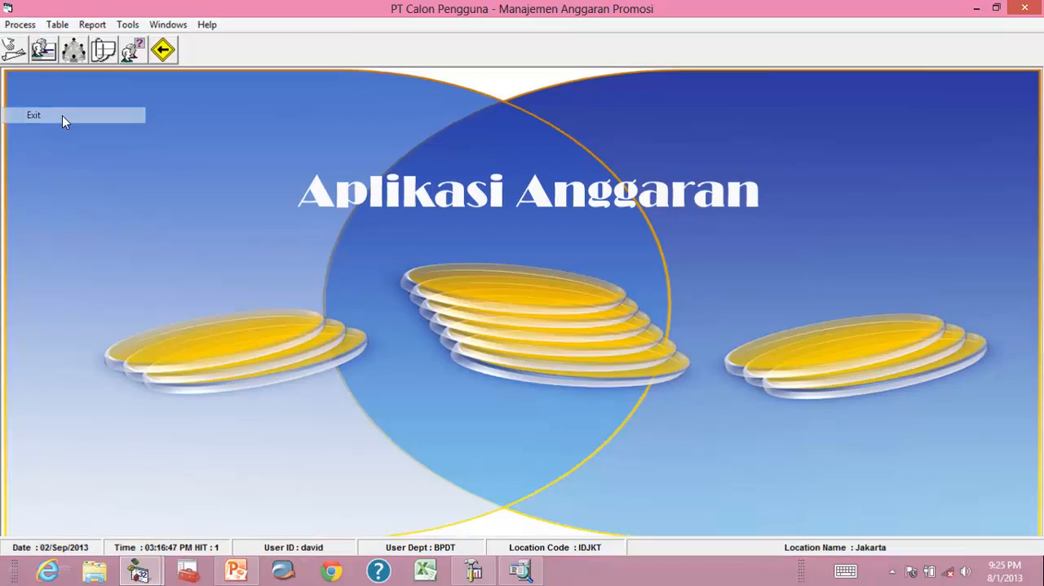